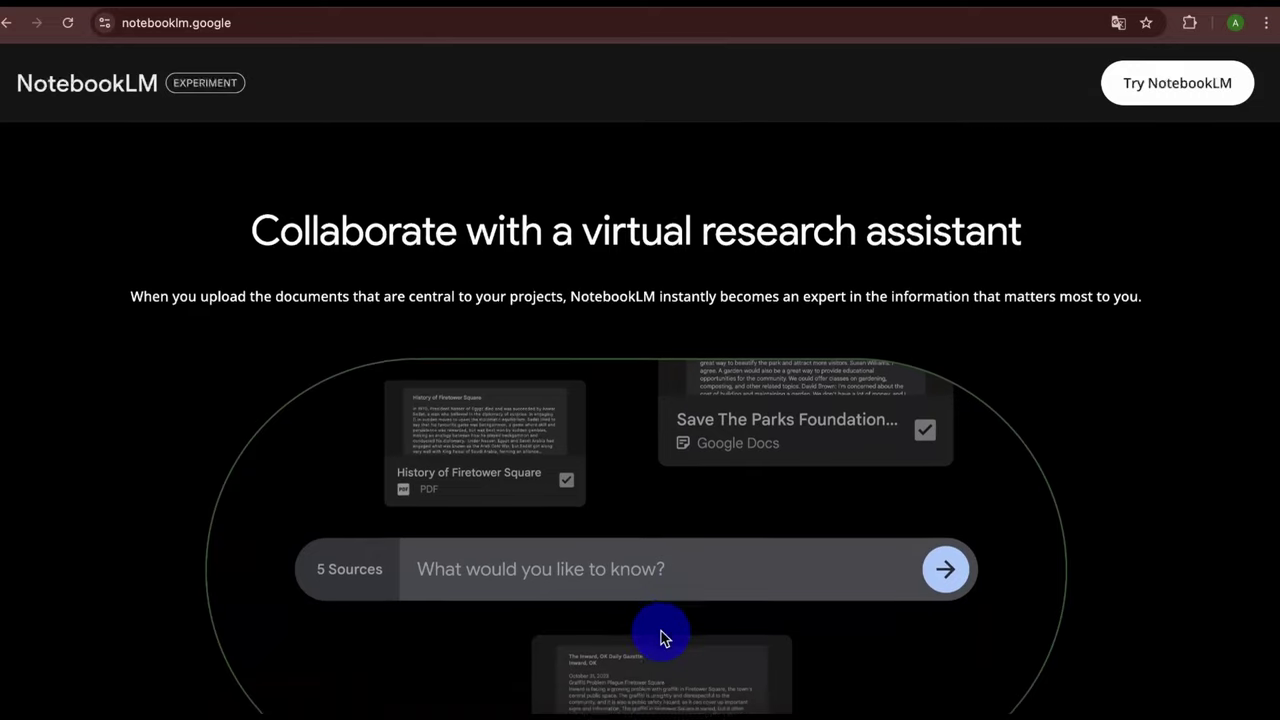
# Step: Look over the NotebookLM landing page, launch the app from it and create a new notebook
pyautogui.scroll(-4, 661, 637)
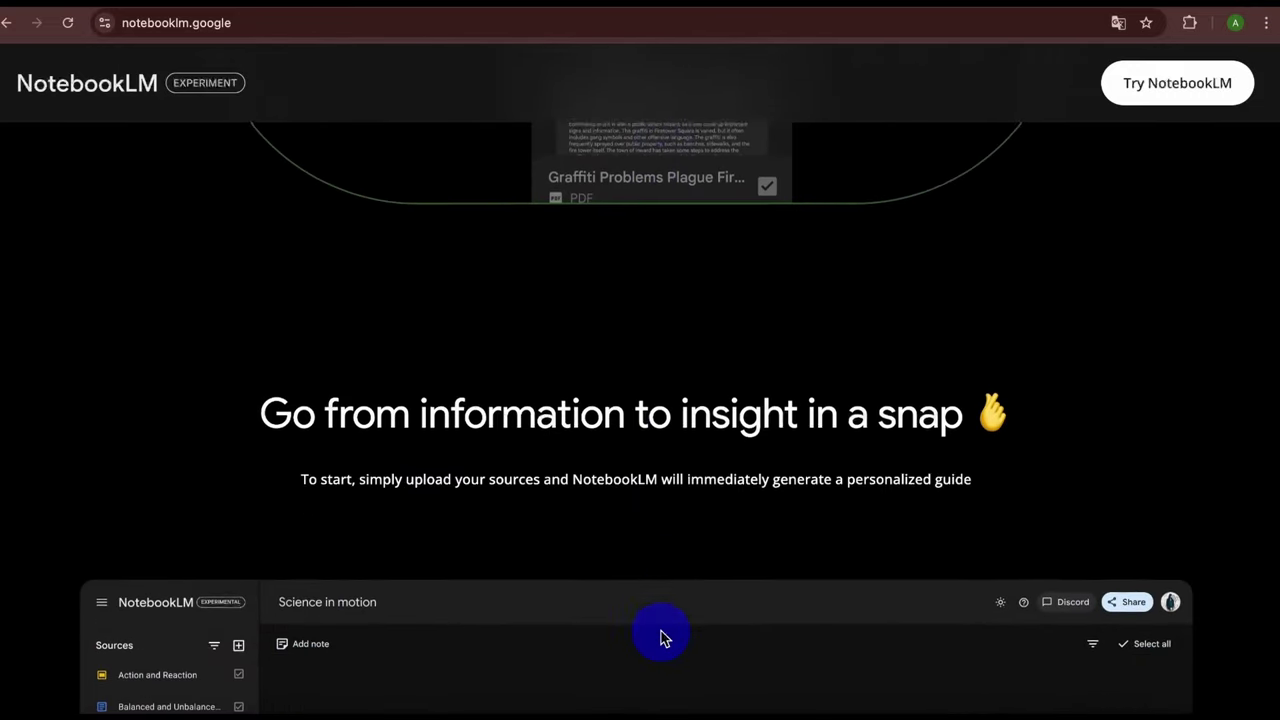
pyautogui.scroll(-10, 661, 637)
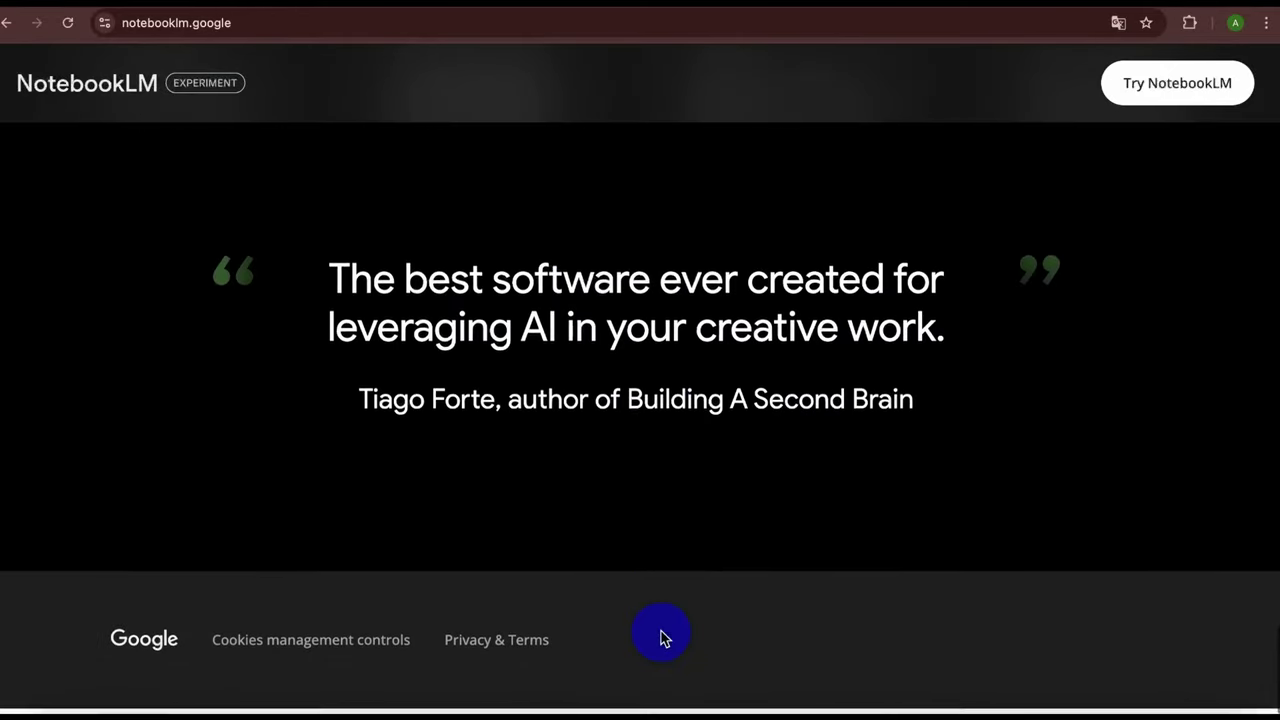
pyautogui.scroll(10, 661, 637)
pyautogui.scroll(10, 661, 637)
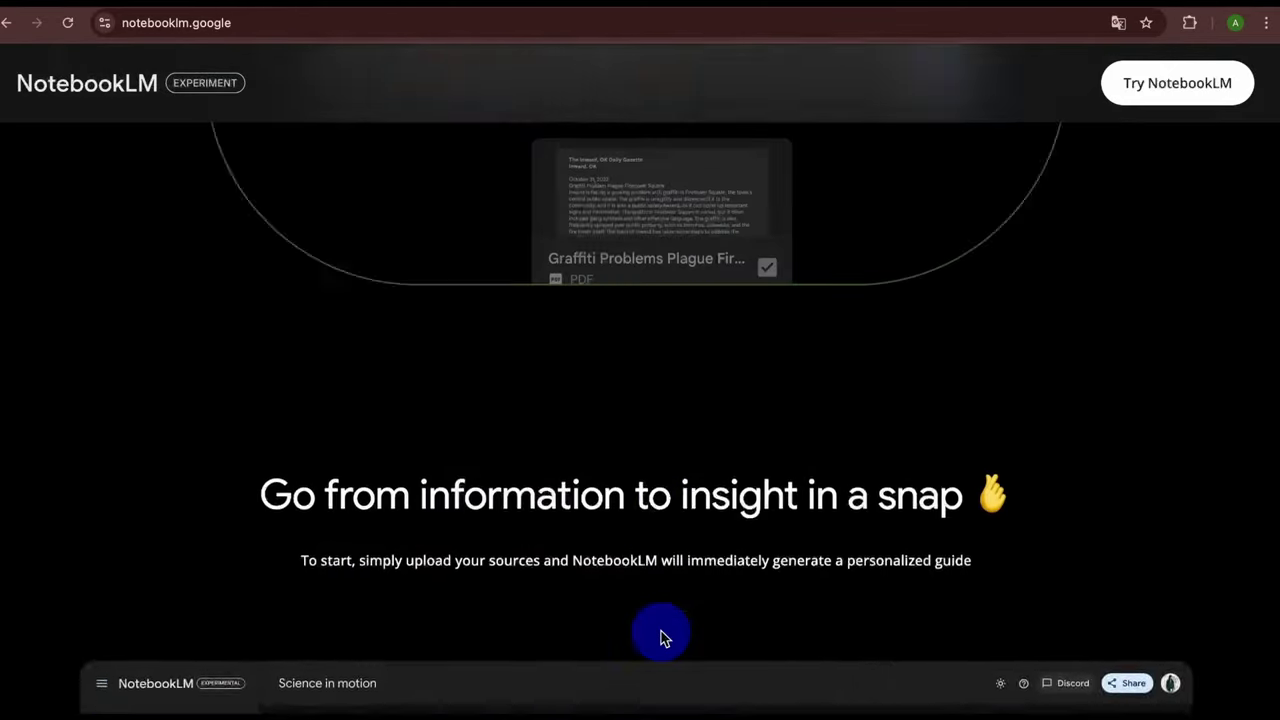
pyautogui.click(659, 634)
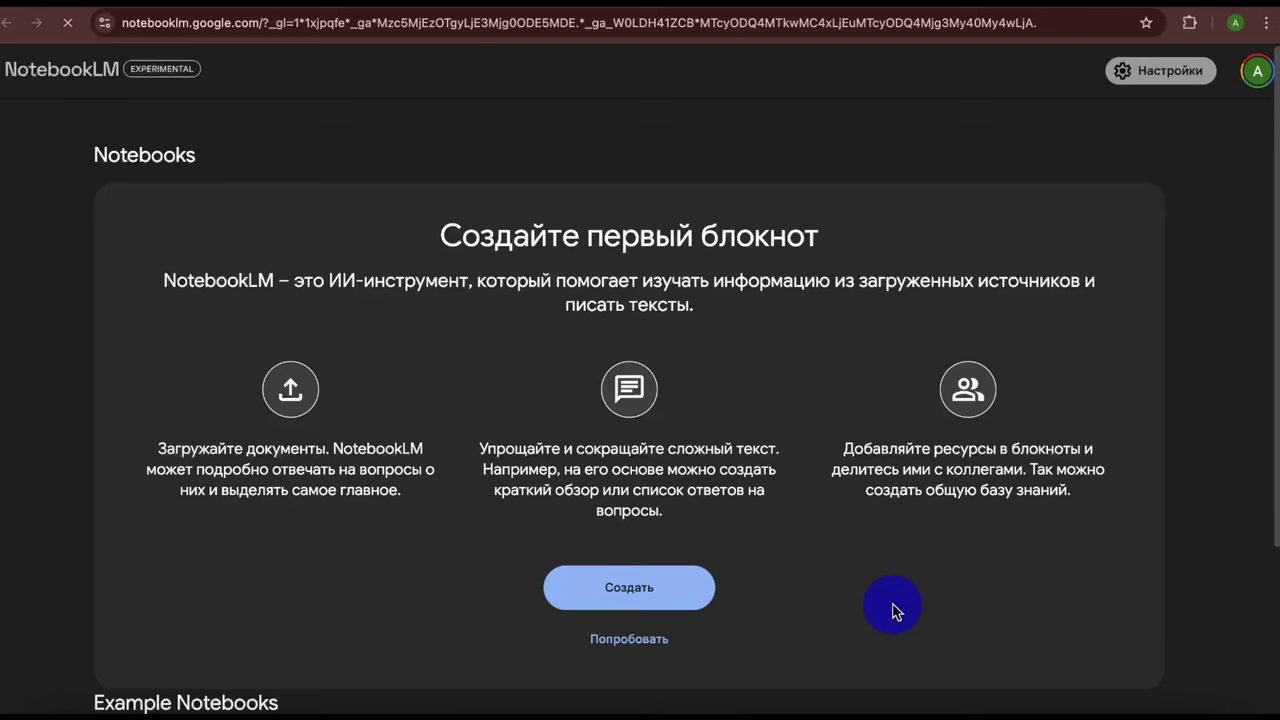
pyautogui.click(646, 587)
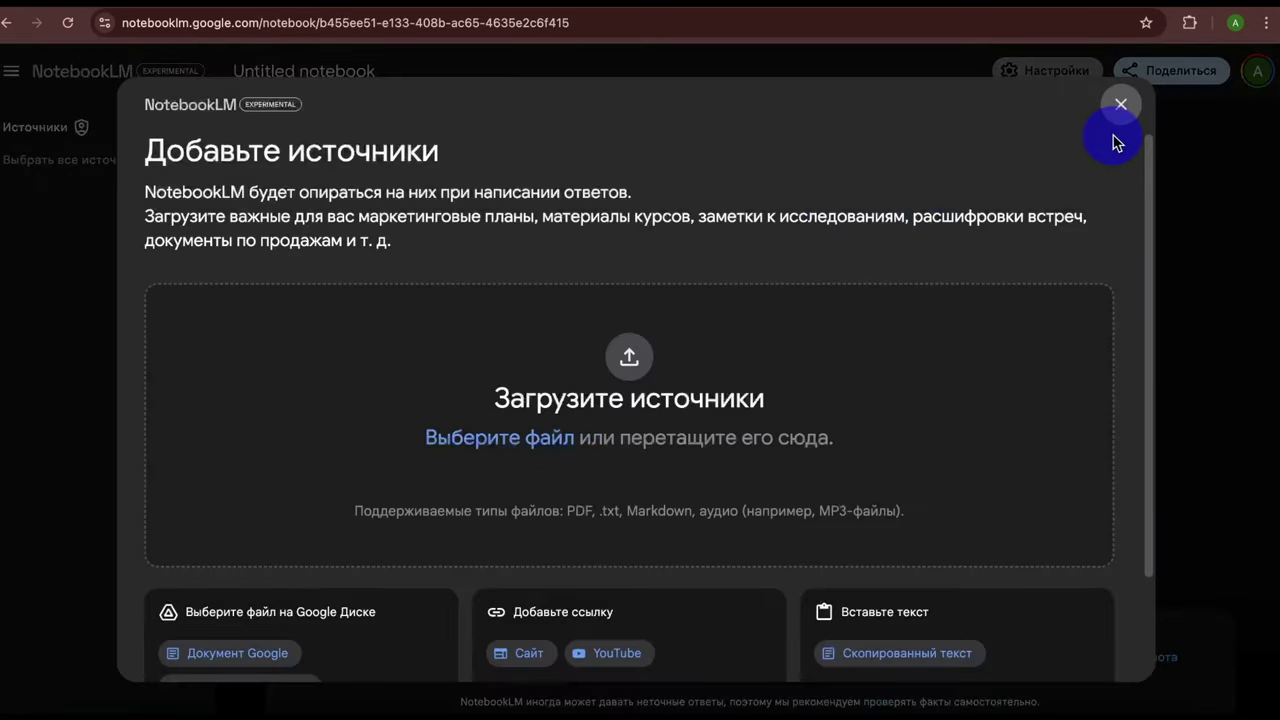
# Step: Review the source types in the add-sources dialog, dismiss it and open the notebook's settings options
pyautogui.scroll(-1, 1000, 315)
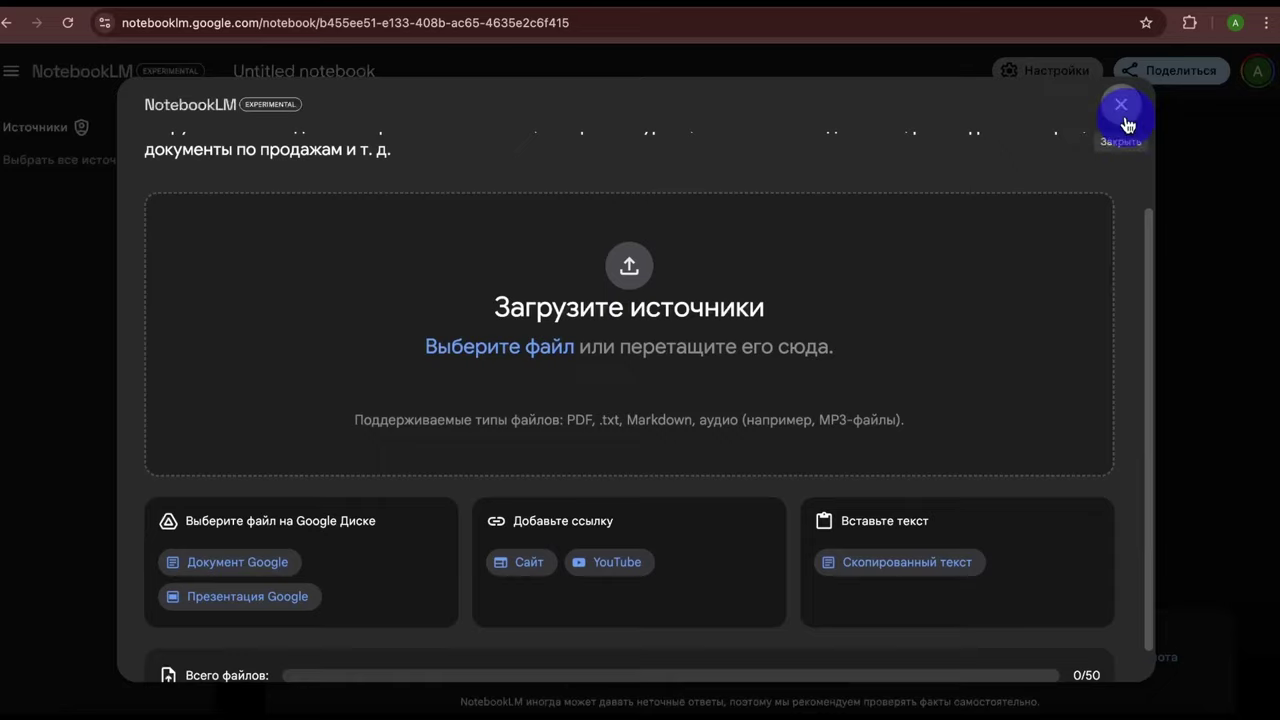
pyautogui.click(1124, 105)
pyautogui.click(1055, 80)
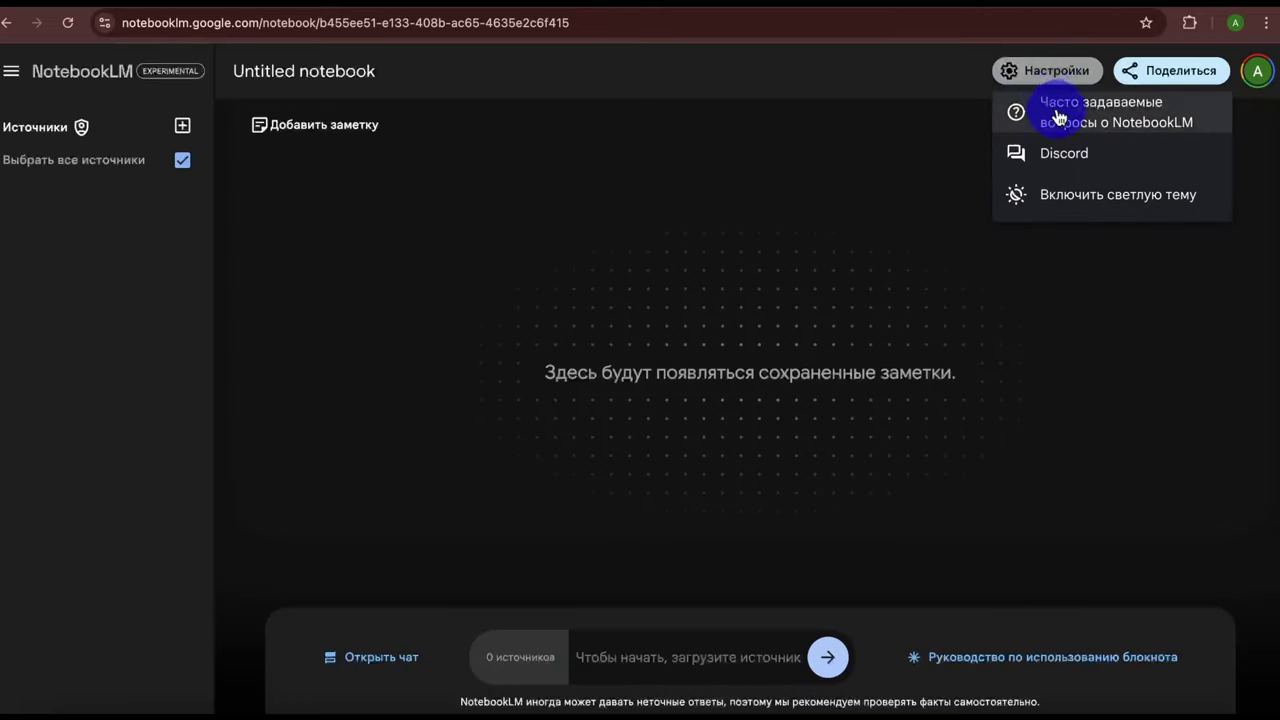
# Step: Add two blank notes to the untitled notebook
pyautogui.click(250, 140)
pyautogui.click(257, 133)
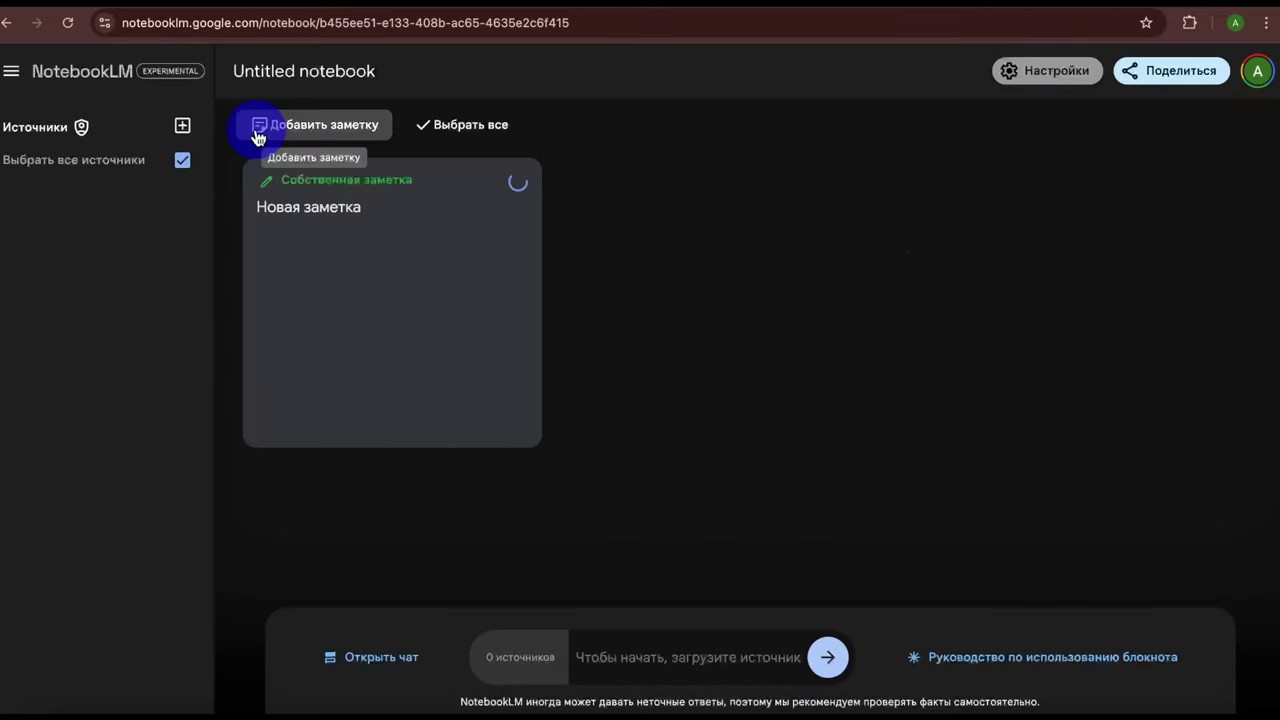
pyautogui.click(257, 133)
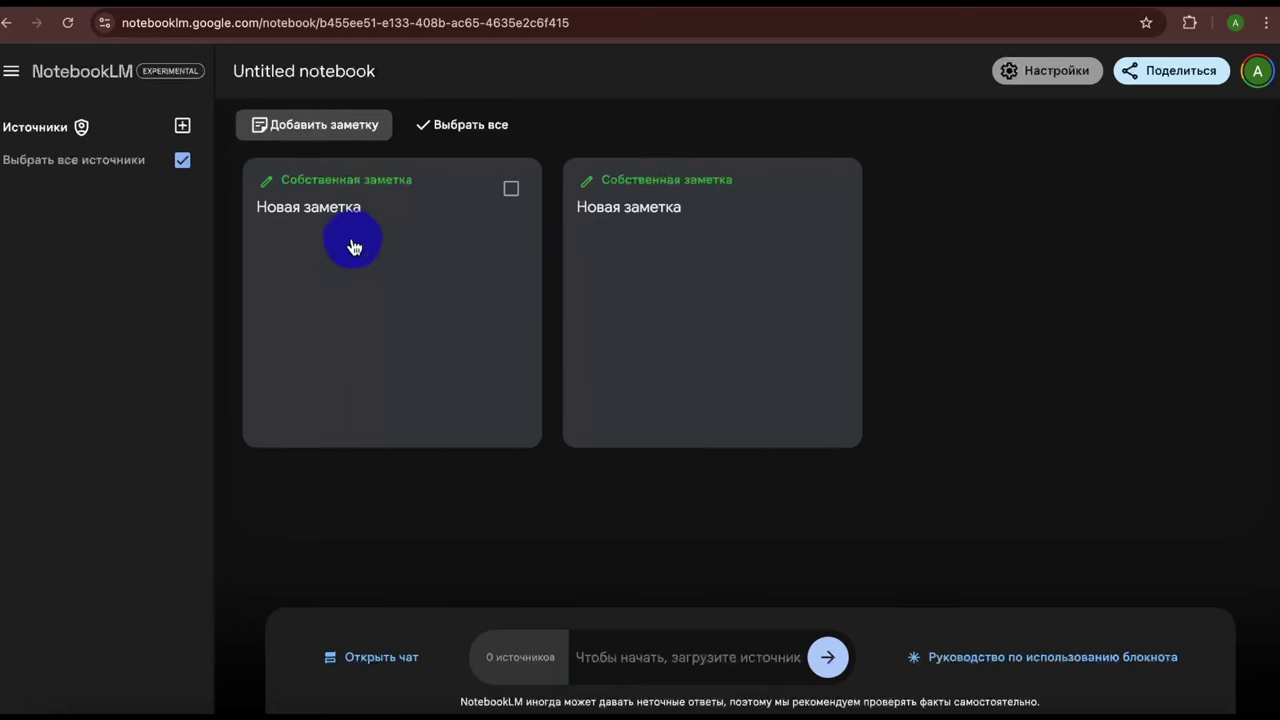
# Step: Delete the first blank note from the notebook
pyautogui.click(509, 190)
pyautogui.click(481, 133)
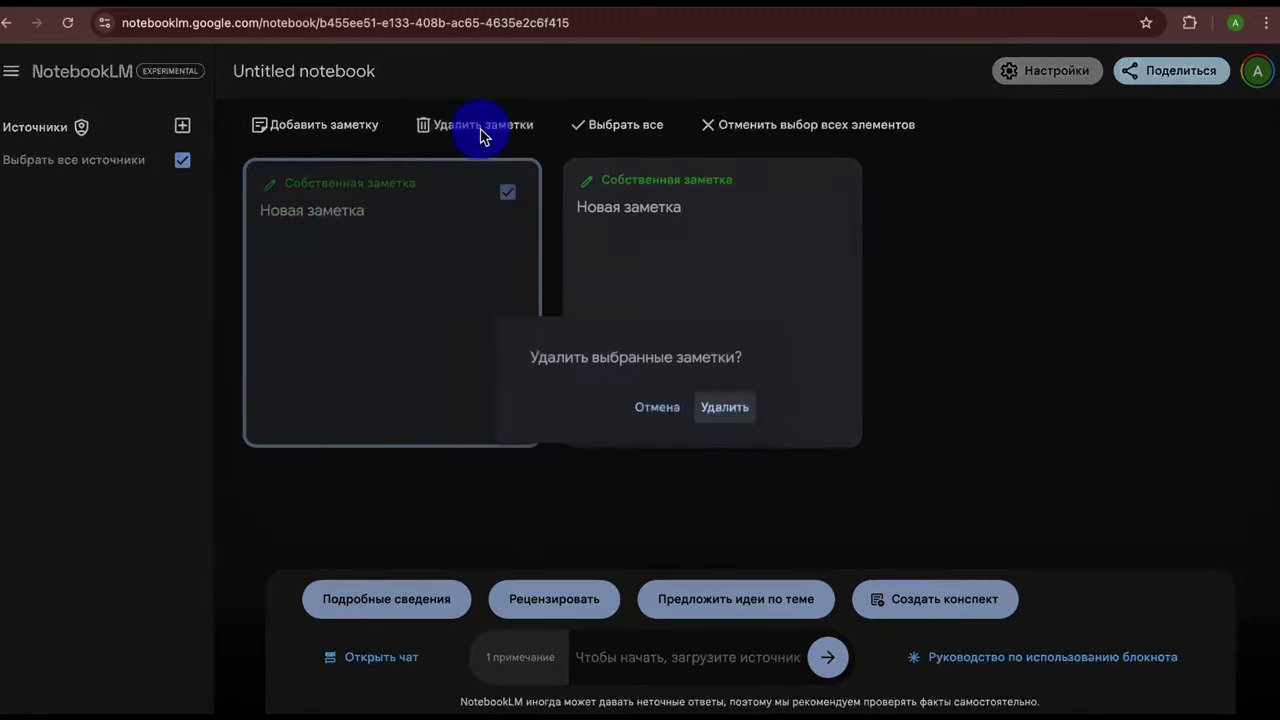
pyautogui.click(726, 405)
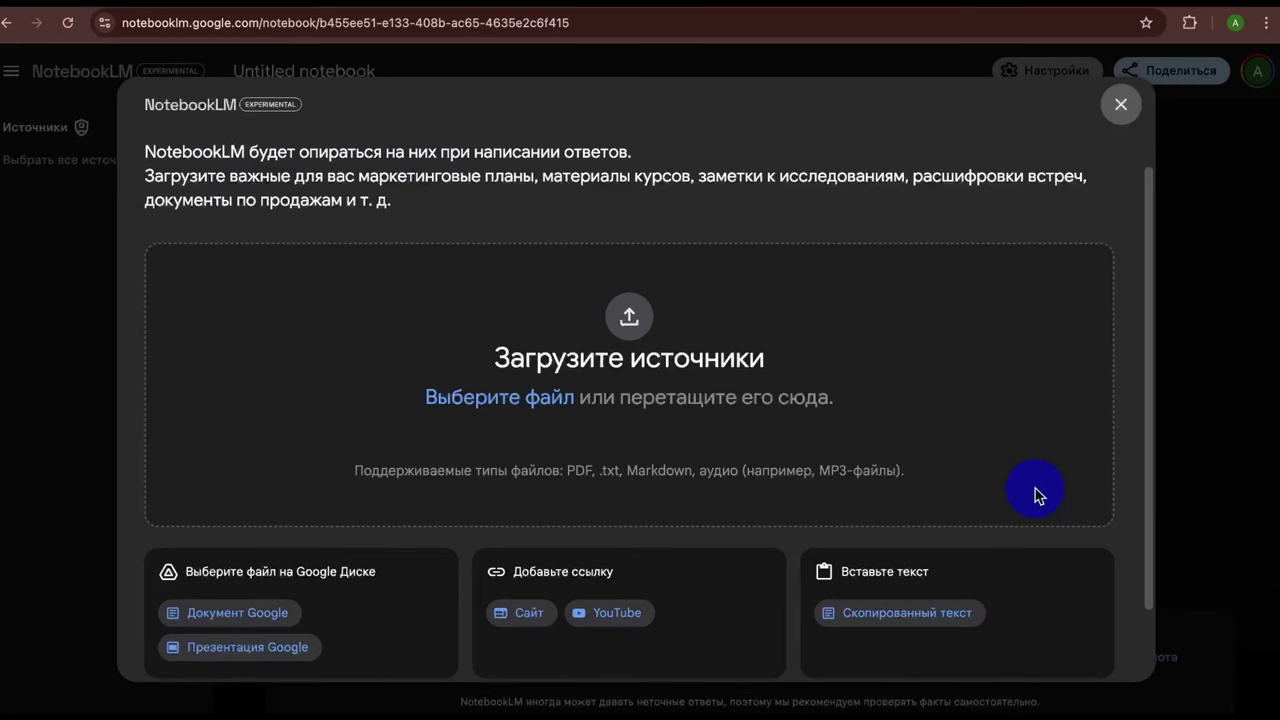
pyautogui.click(1168, 503)
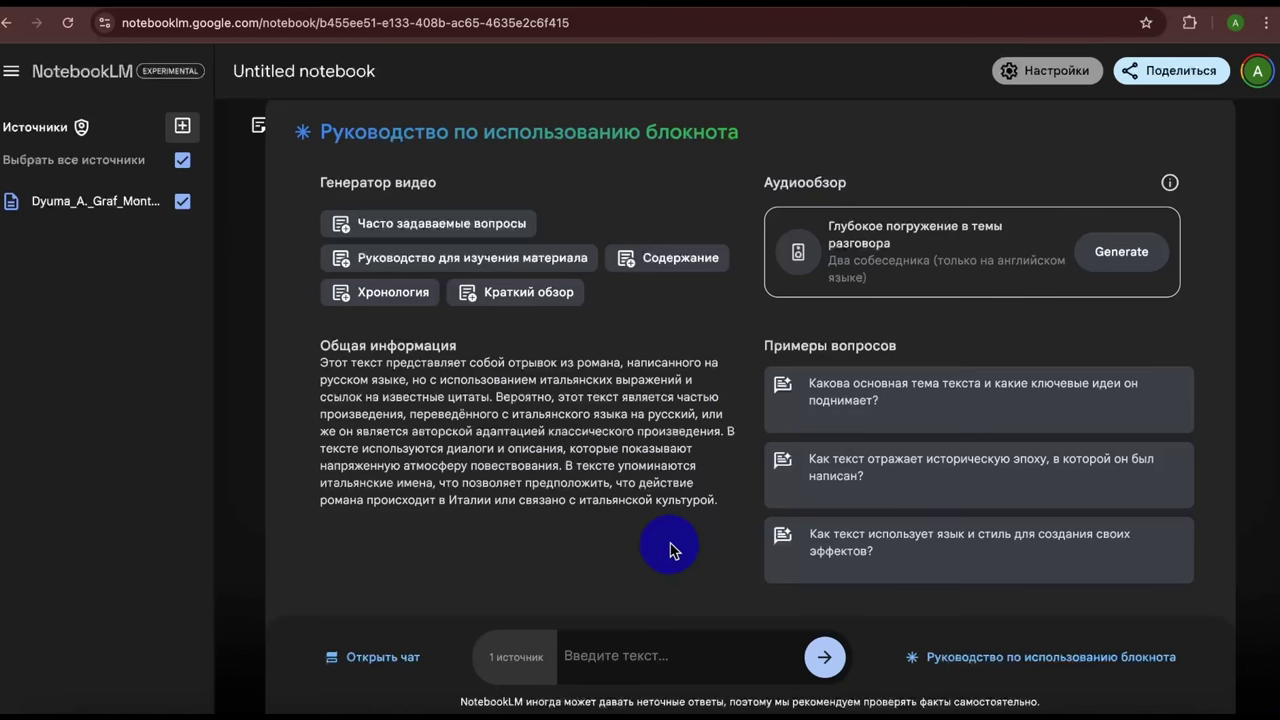
# Step: Generate a frequently asked questions note (Часто задаваемые вопросы) from the uploaded novel, read it through and close it
pyautogui.click(443, 229)
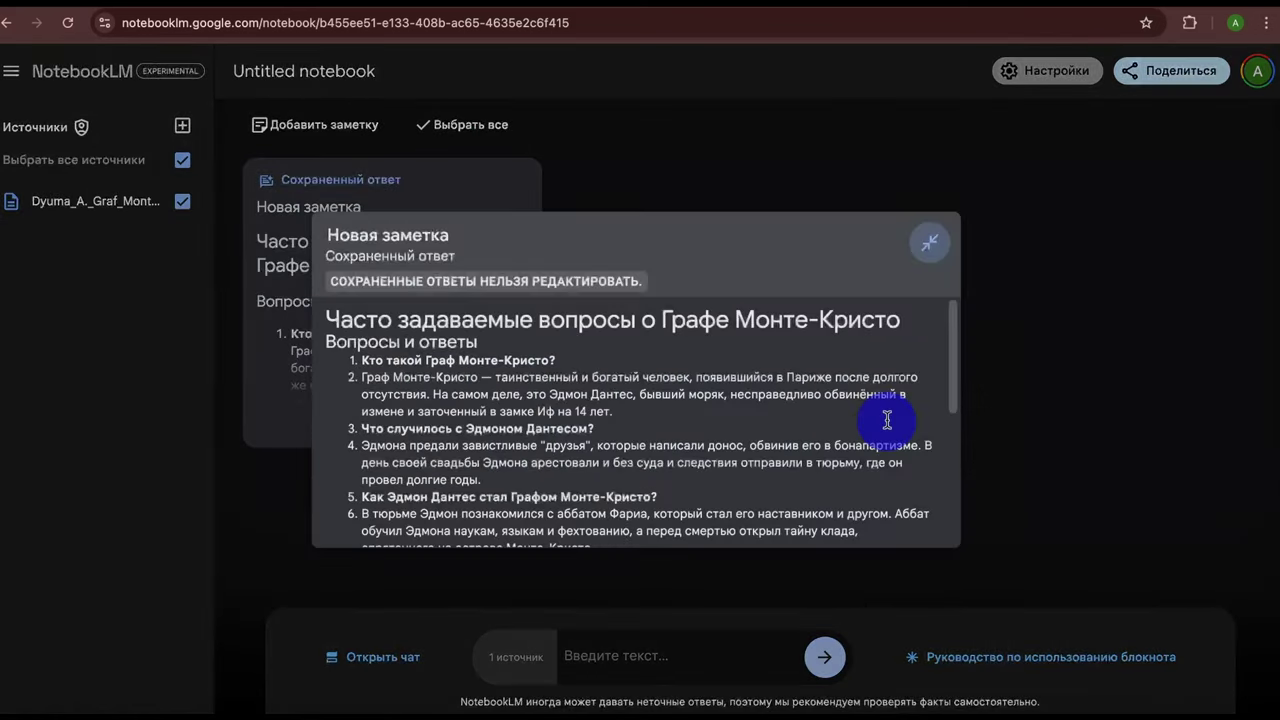
pyautogui.scroll(-1, 887, 420)
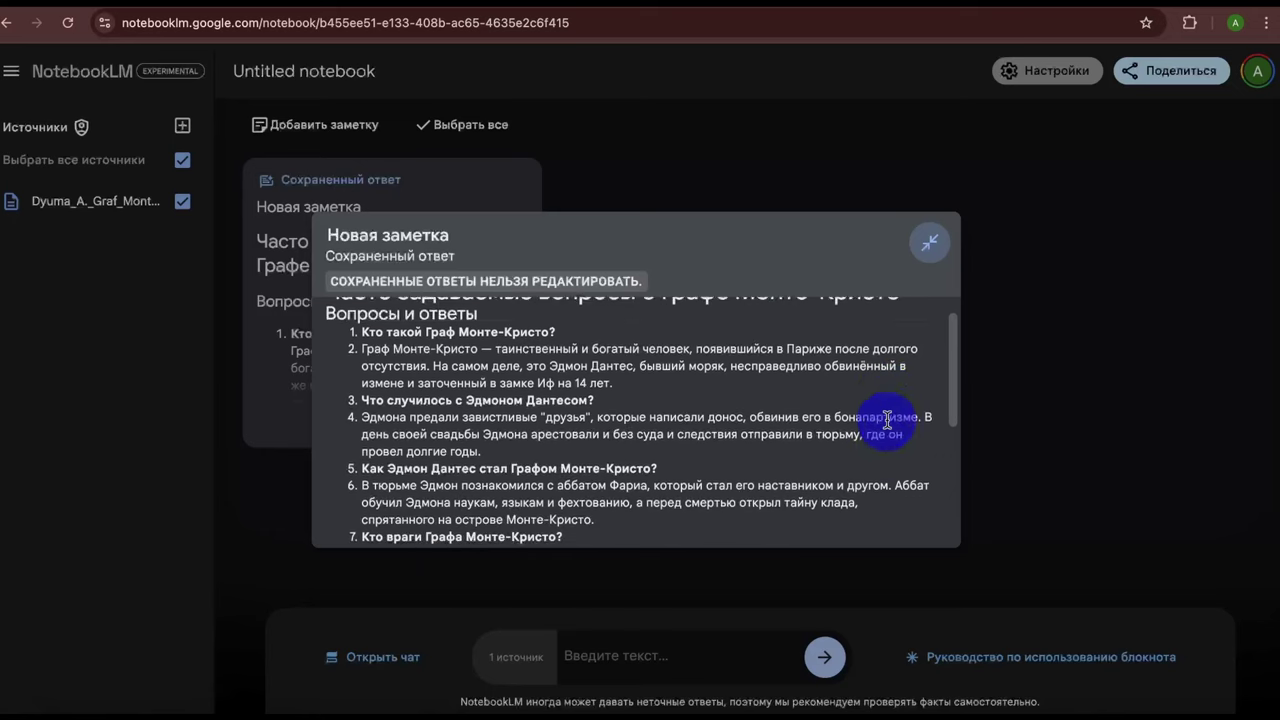
pyautogui.scroll(-2, 887, 420)
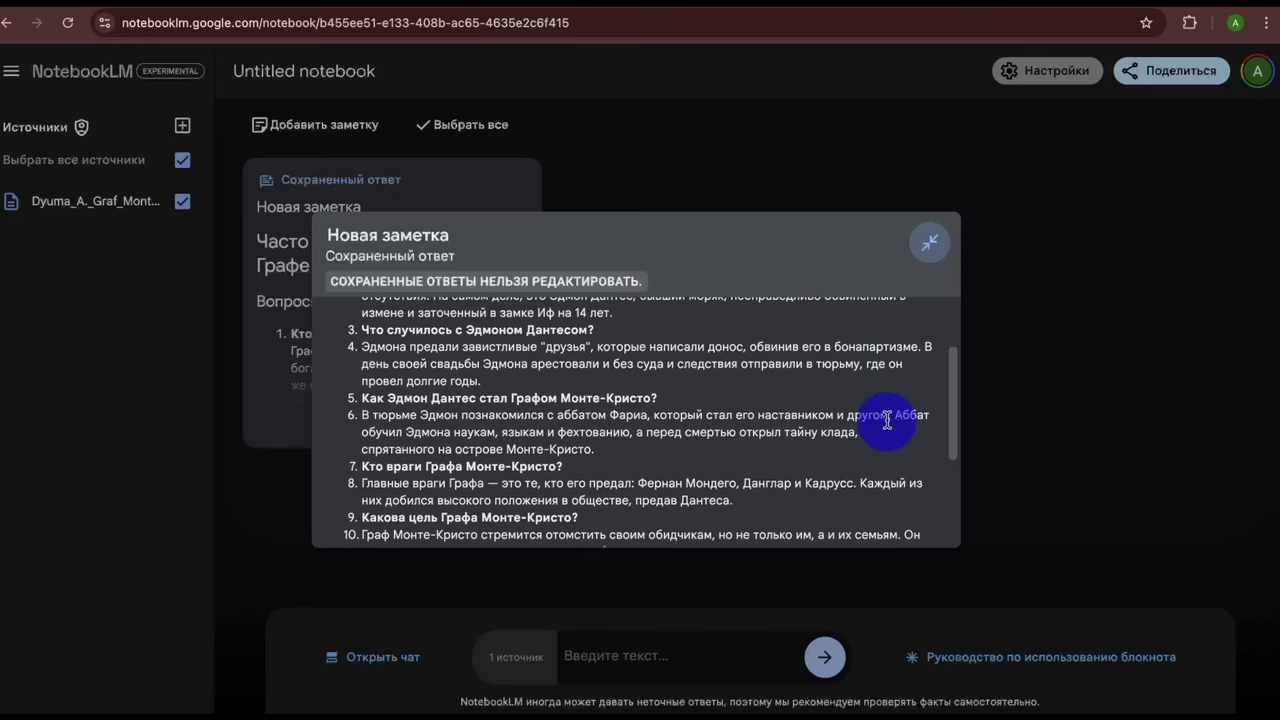
pyautogui.scroll(-1, 887, 420)
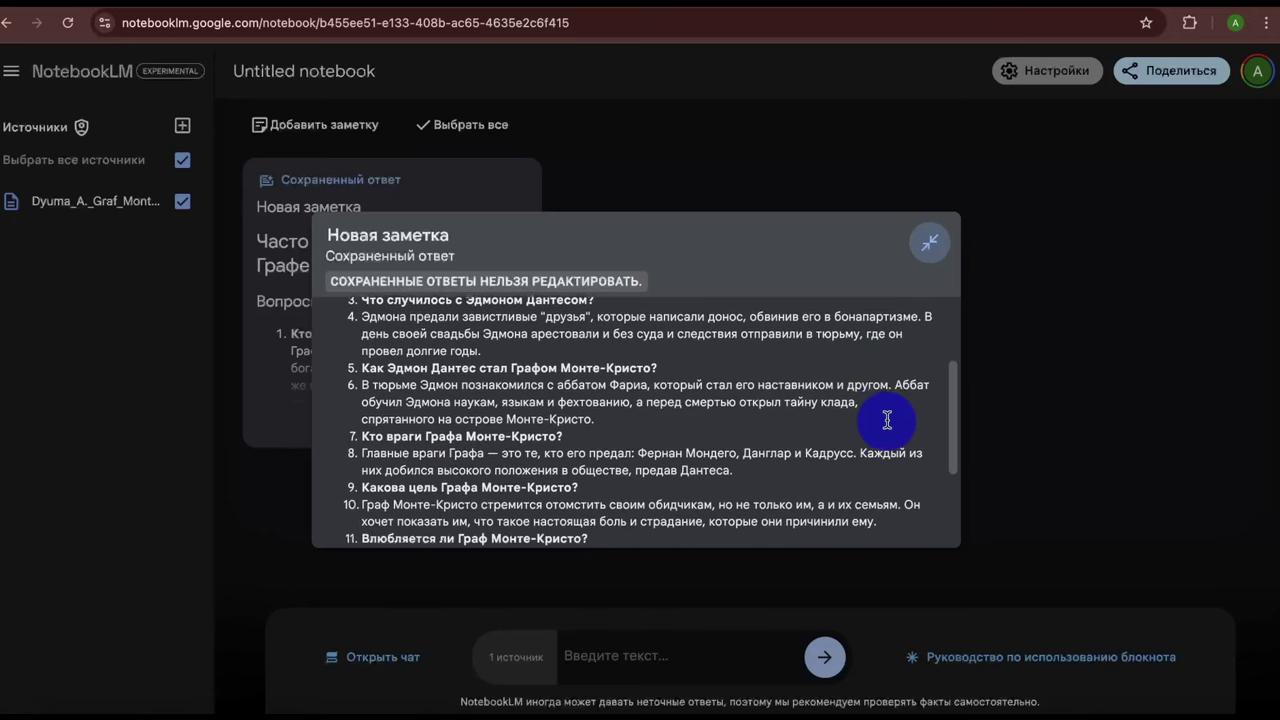
pyautogui.scroll(-3, 887, 420)
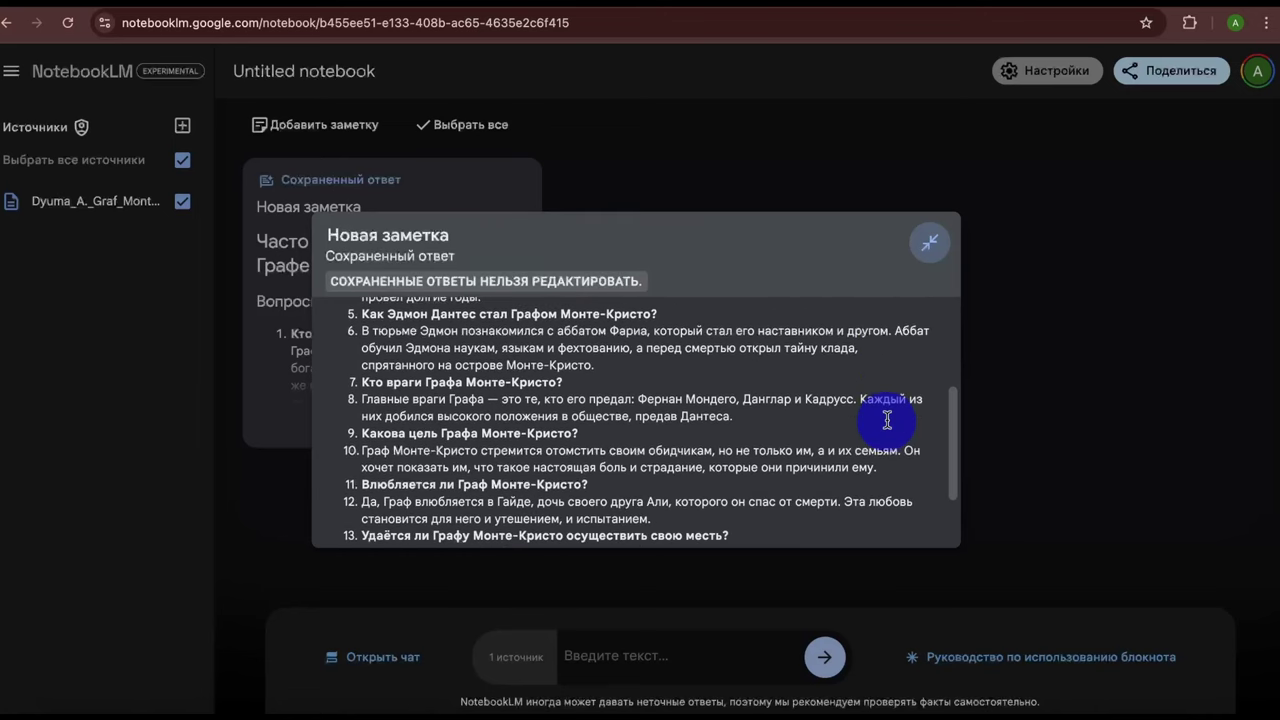
pyautogui.scroll(-2, 887, 420)
pyautogui.scroll(-2, 887, 420)
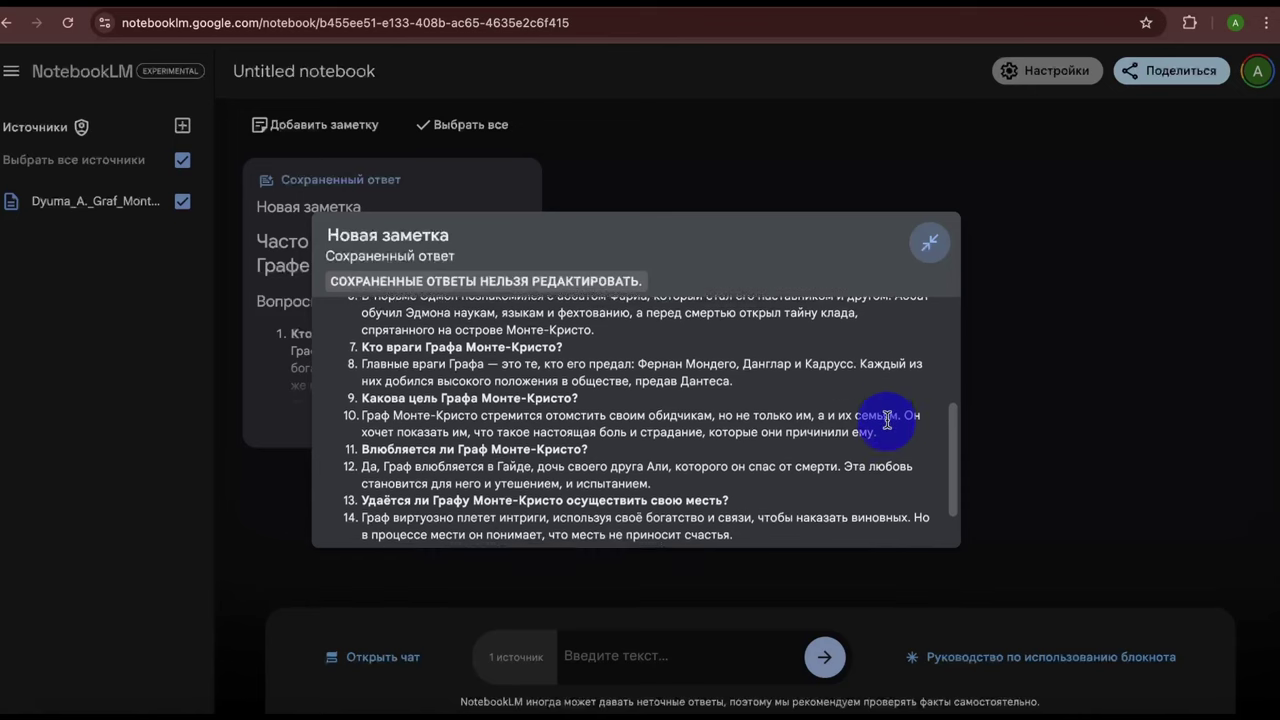
pyautogui.scroll(-2, 887, 420)
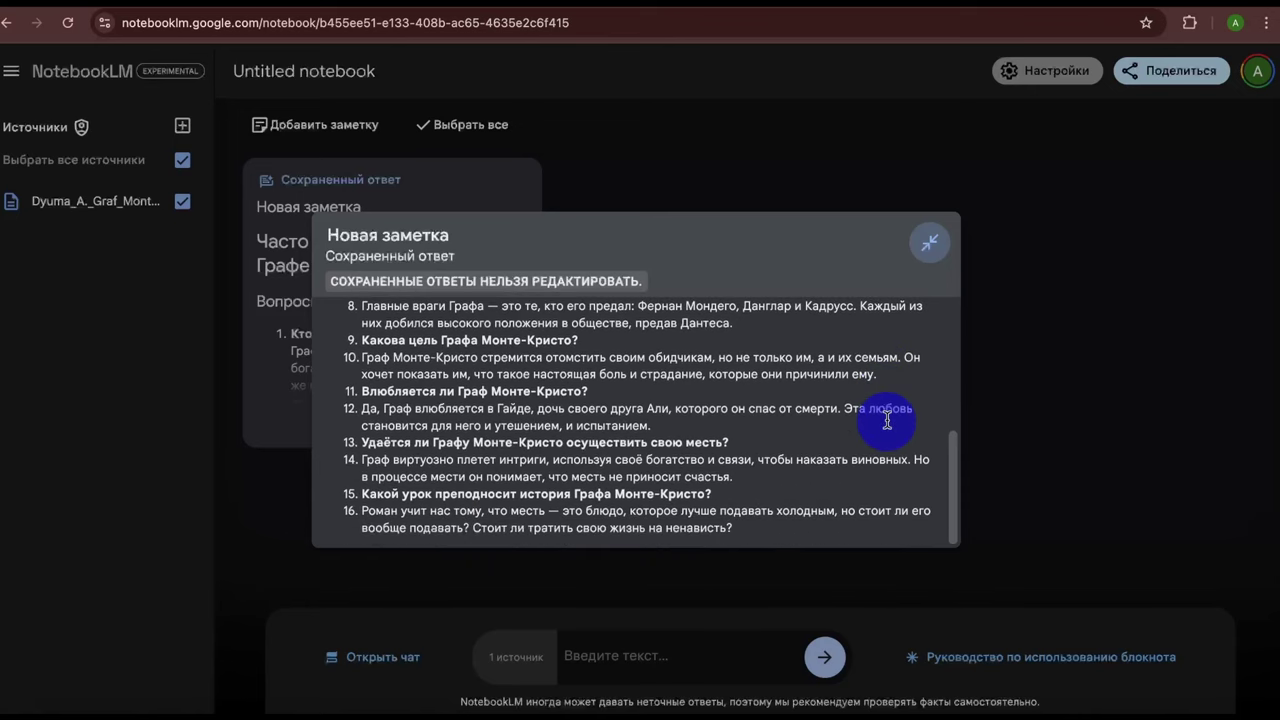
pyautogui.click(500, 570)
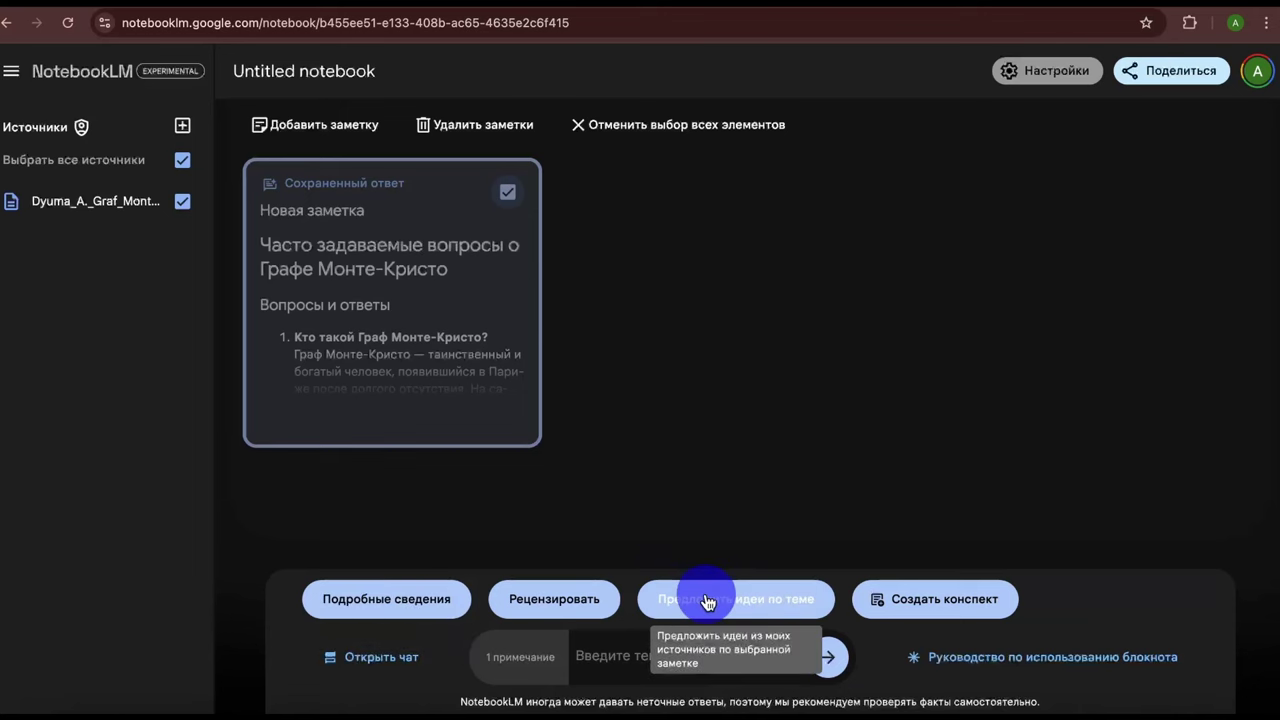
# Step: Create an outline (Конспект) from the selected FAQ note, and generate and read a brief overview (Краткий обзор) of the novel
pyautogui.click(894, 590)
pyautogui.click(526, 291)
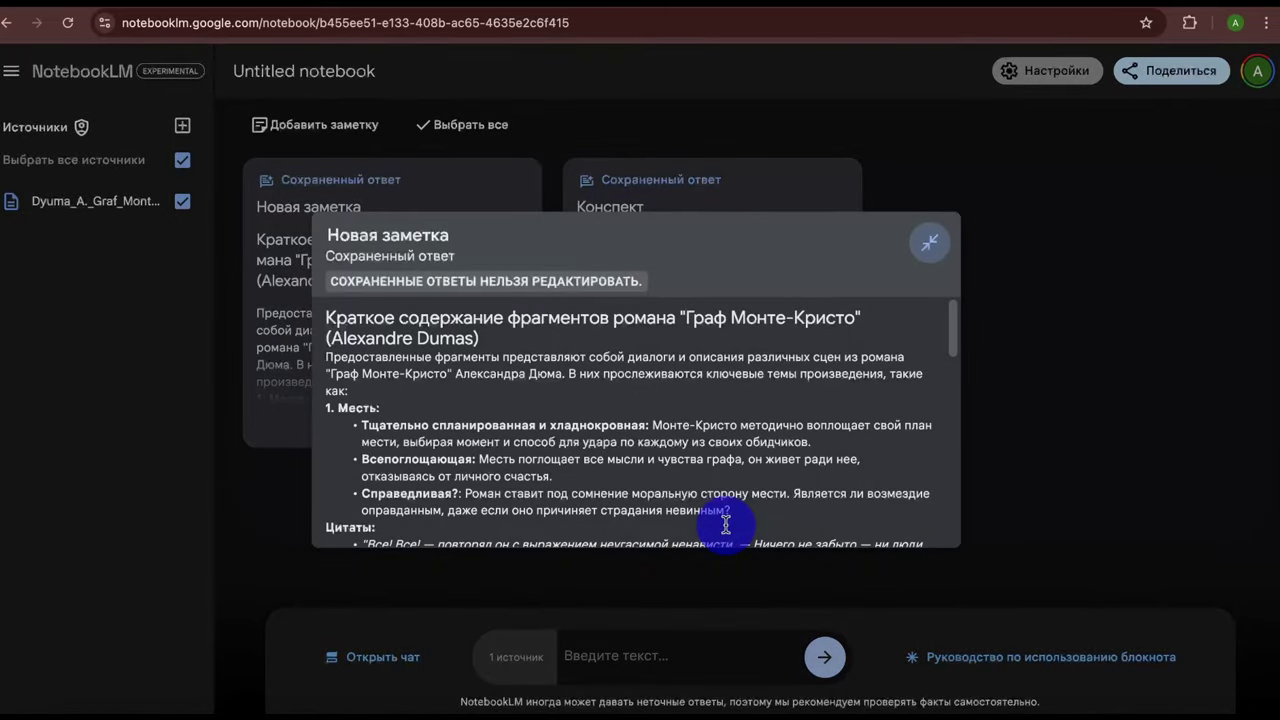
pyautogui.scroll(-3, 728, 515)
pyautogui.scroll(-2, 739, 484)
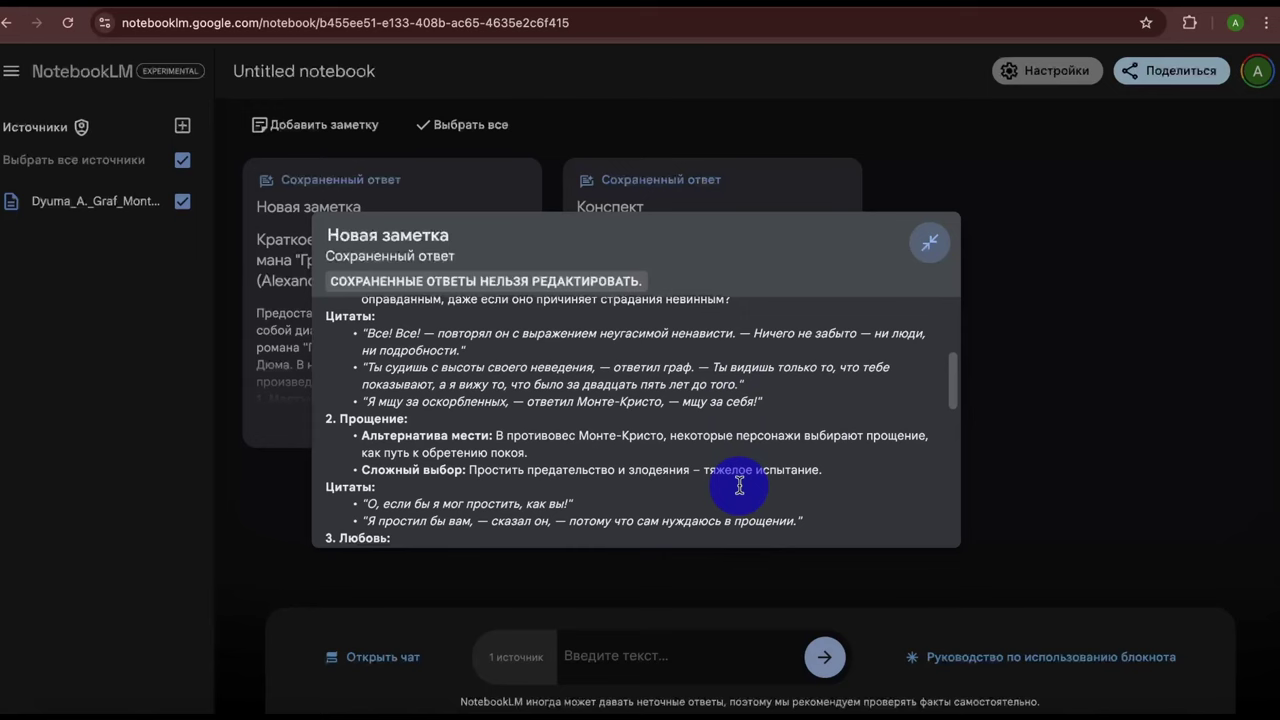
pyautogui.scroll(-6, 739, 484)
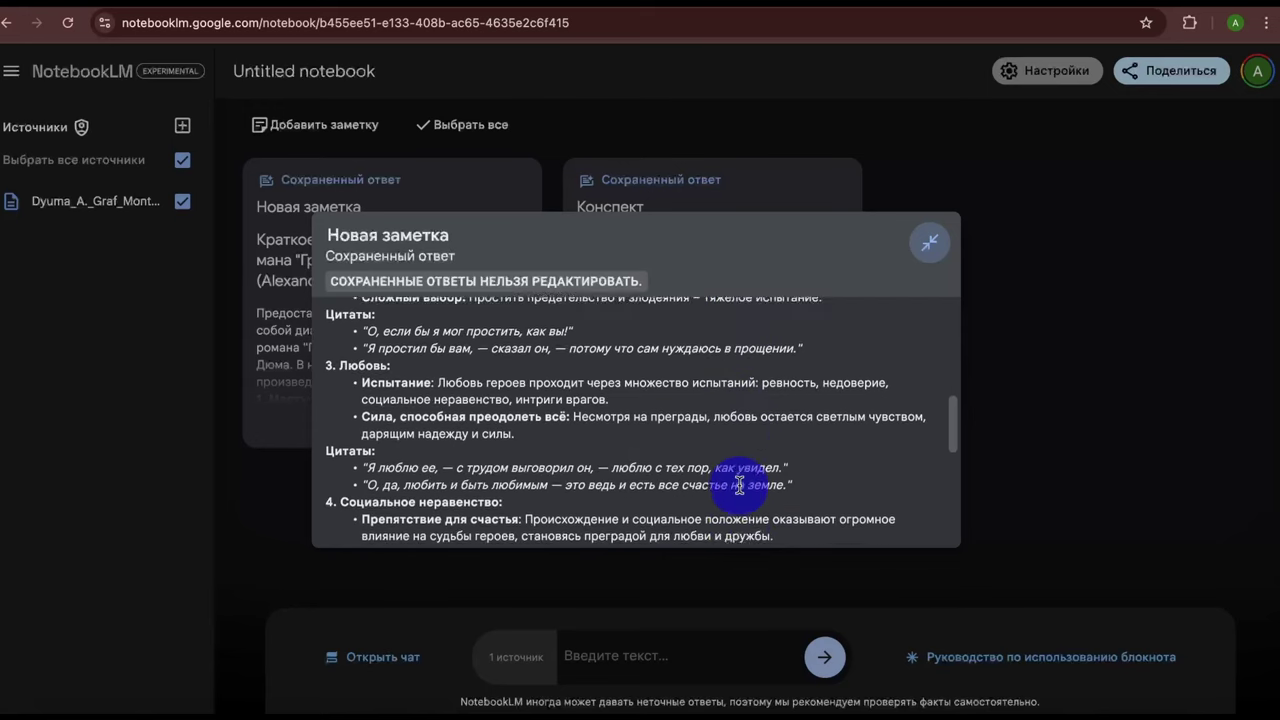
pyautogui.scroll(-4, 739, 484)
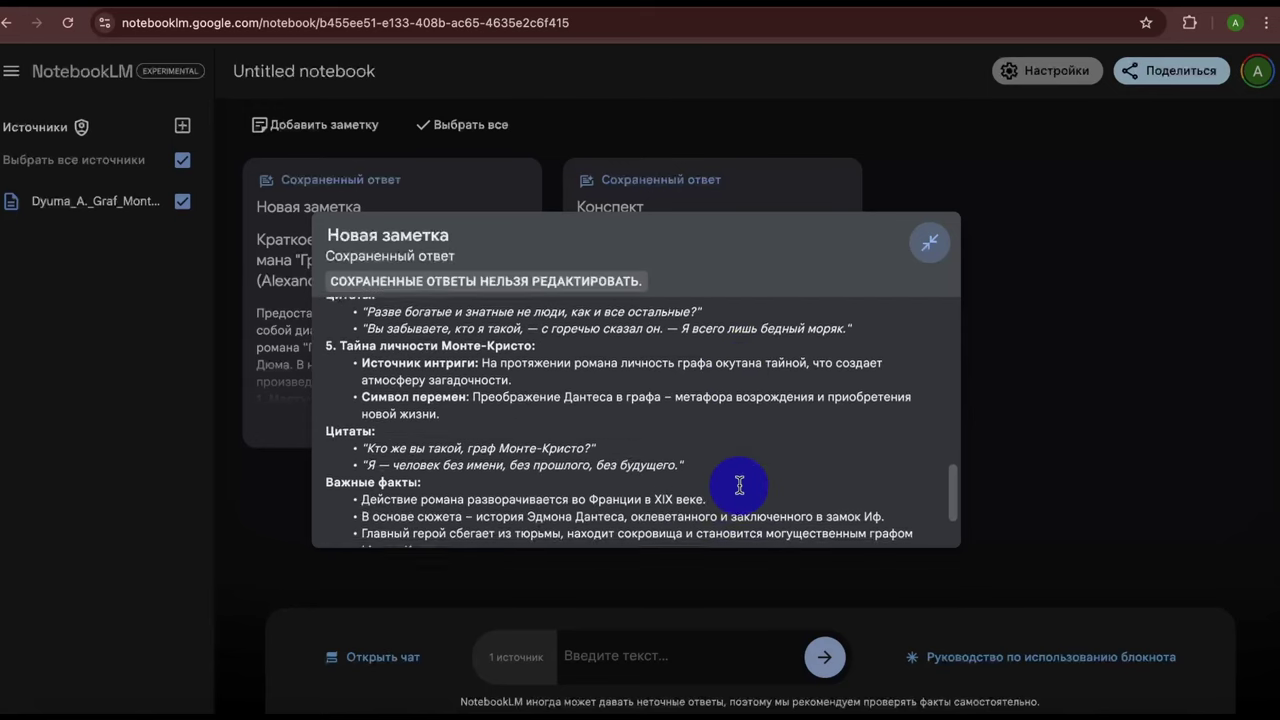
# Step: Ask the suggested question "Как текст отражает историческую эпоху, в которой он был написан?" from the notebook guide, read the answer and close the chat
pyautogui.click(912, 657)
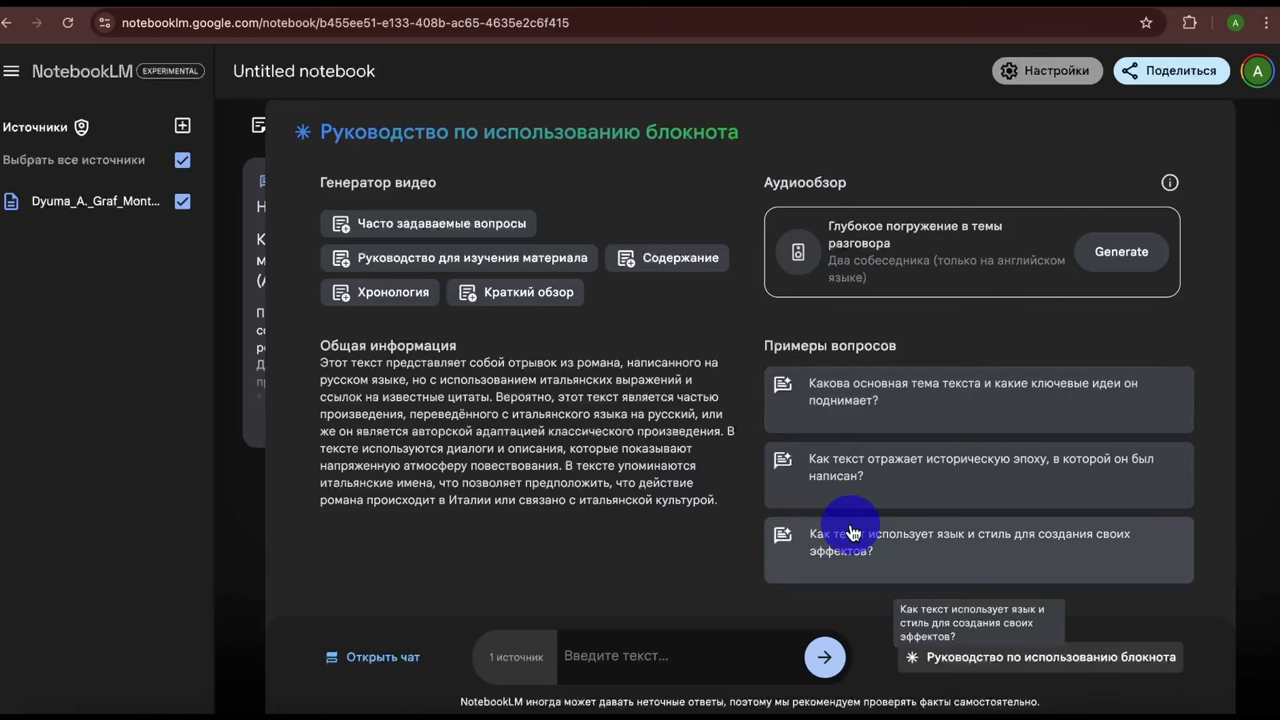
pyautogui.click(867, 479)
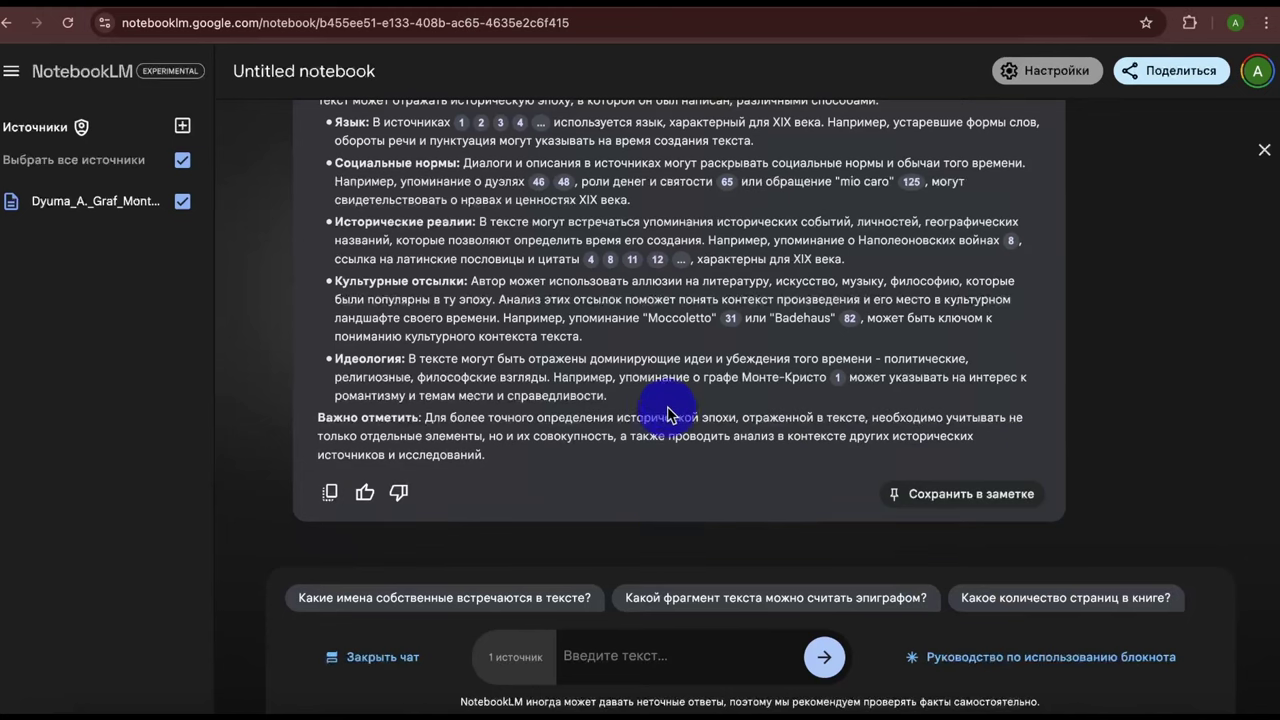
pyautogui.scroll(3, 663, 409)
pyautogui.scroll(-2, 670, 405)
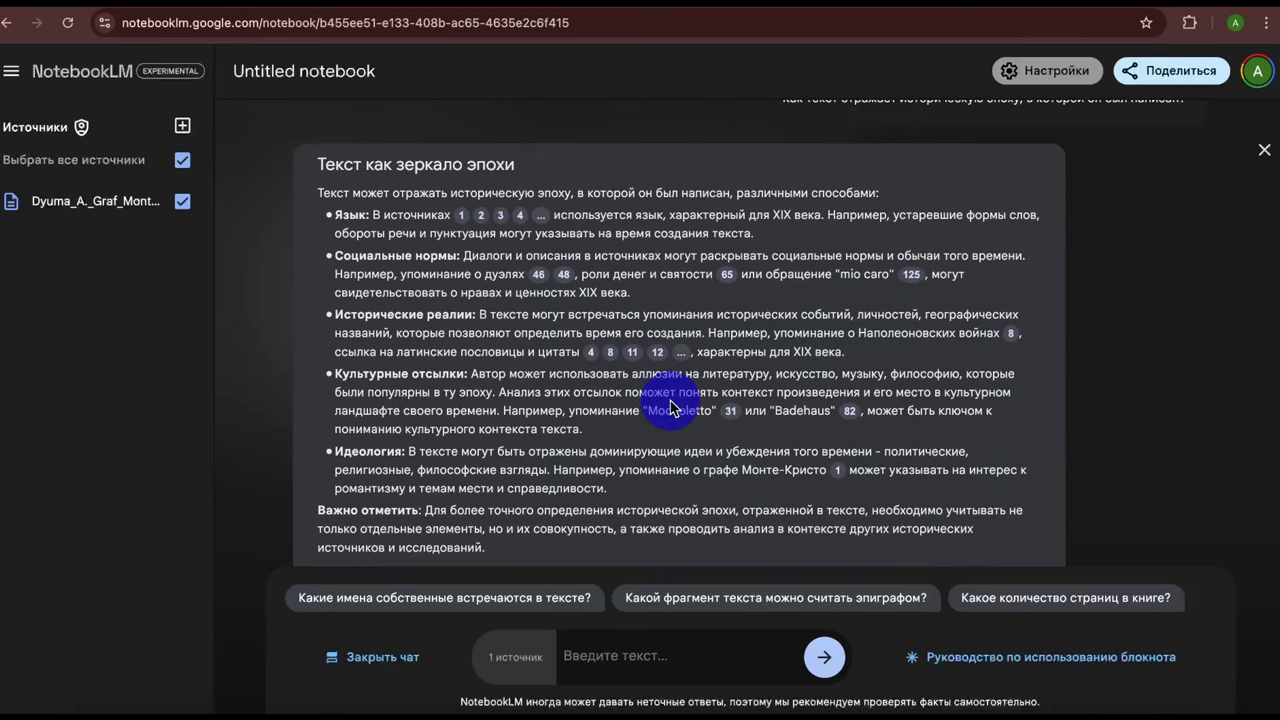
pyautogui.scroll(-1, 670, 407)
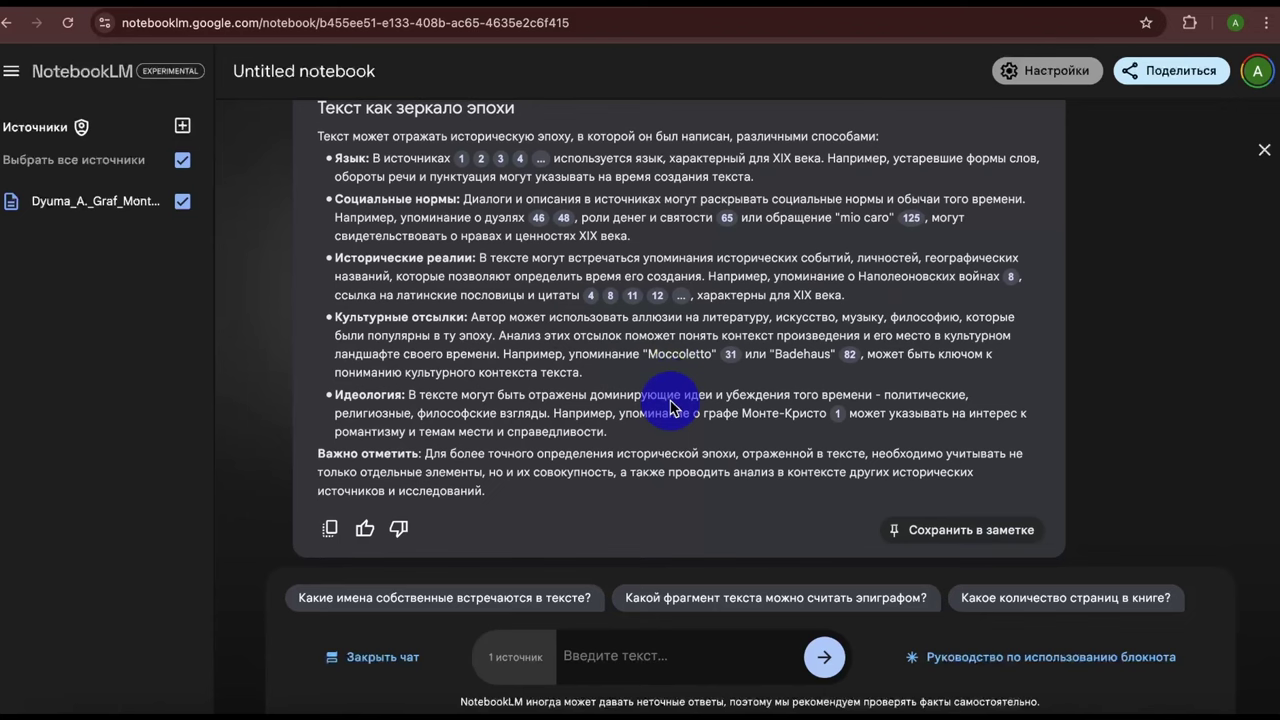
pyautogui.scroll(-2, 670, 407)
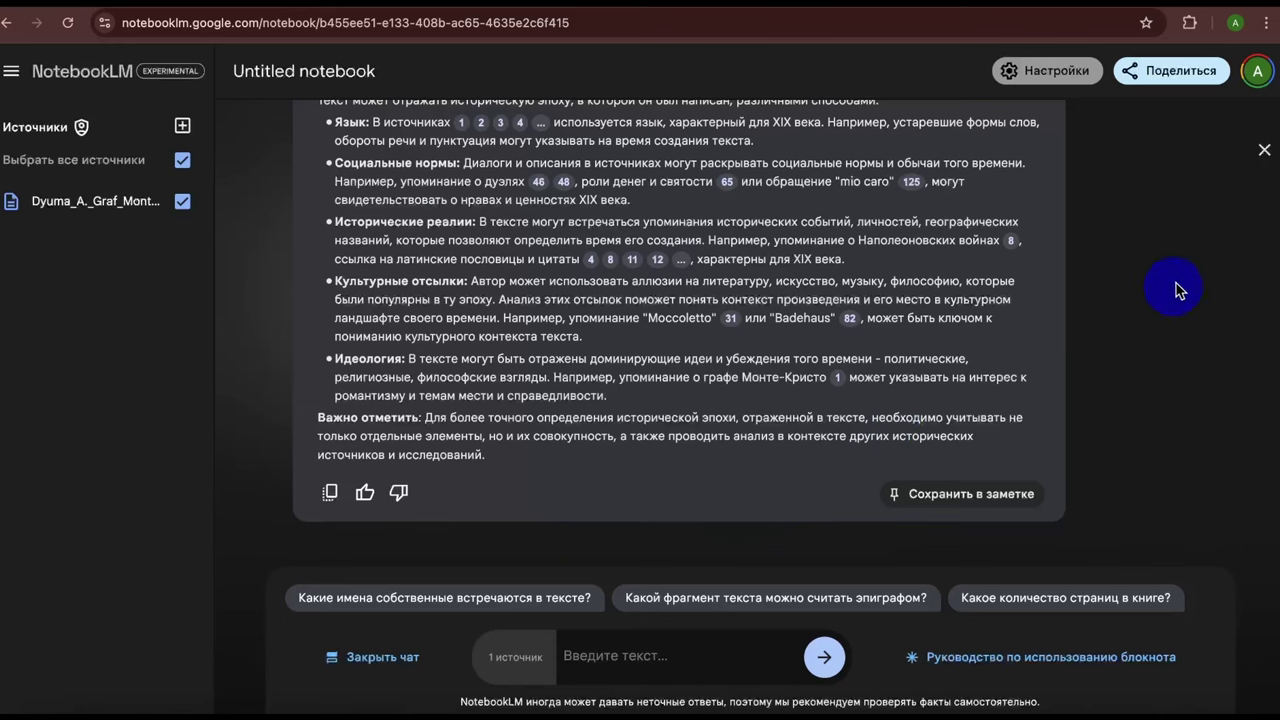
pyautogui.click(1265, 160)
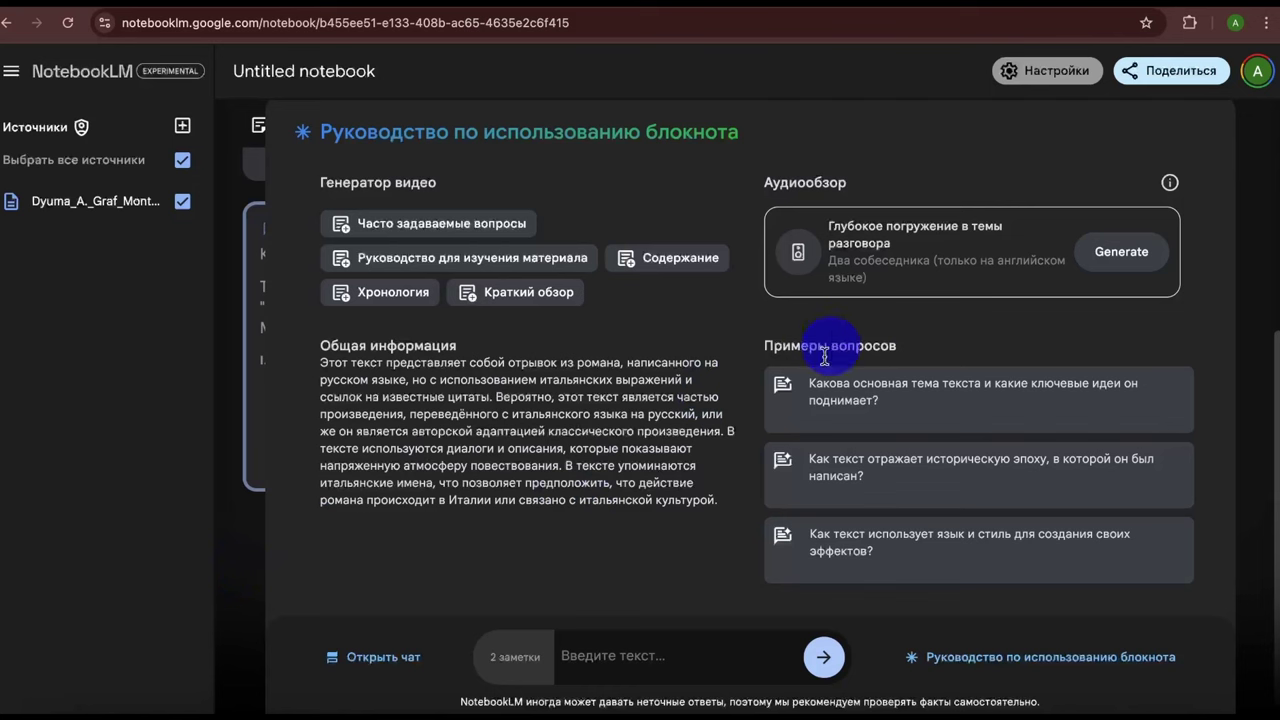
# Step: Close the notebook guide, ask "что хотел сказать автор?" about the two selected notes and read the answer
pyautogui.click(912, 658)
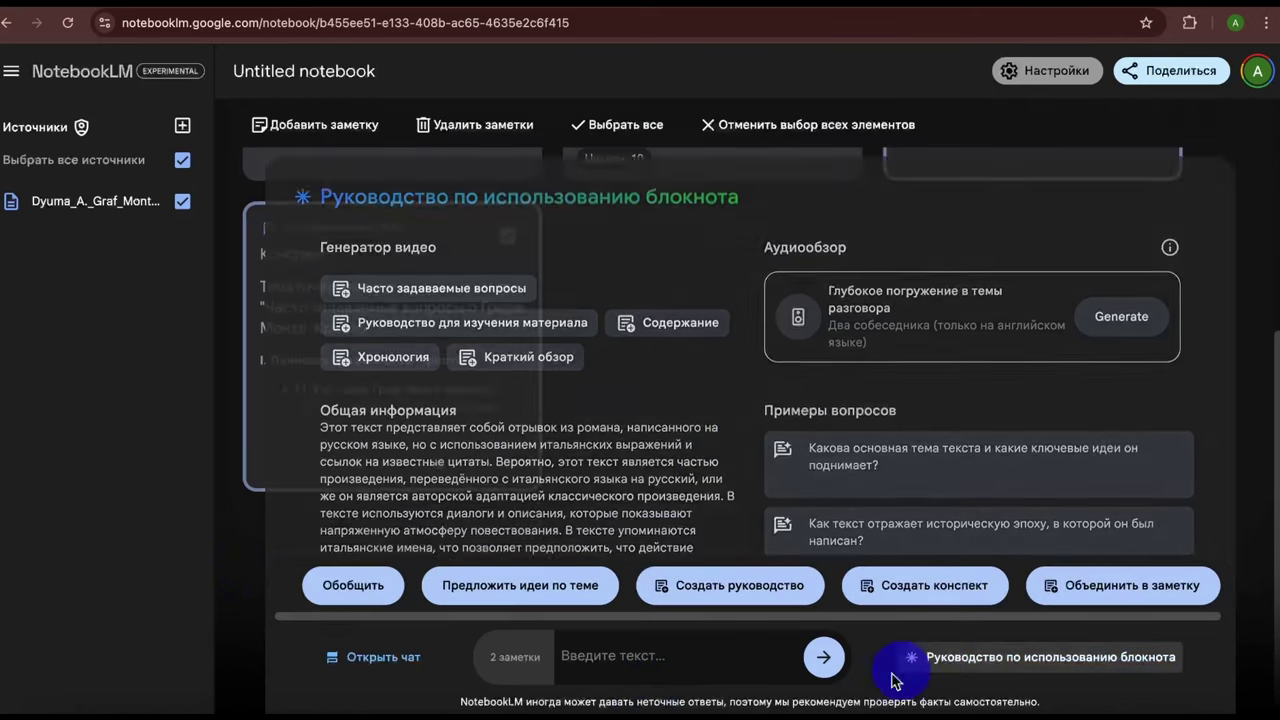
pyautogui.click(681, 665)
pyautogui.write('что хотел сказать автор?')
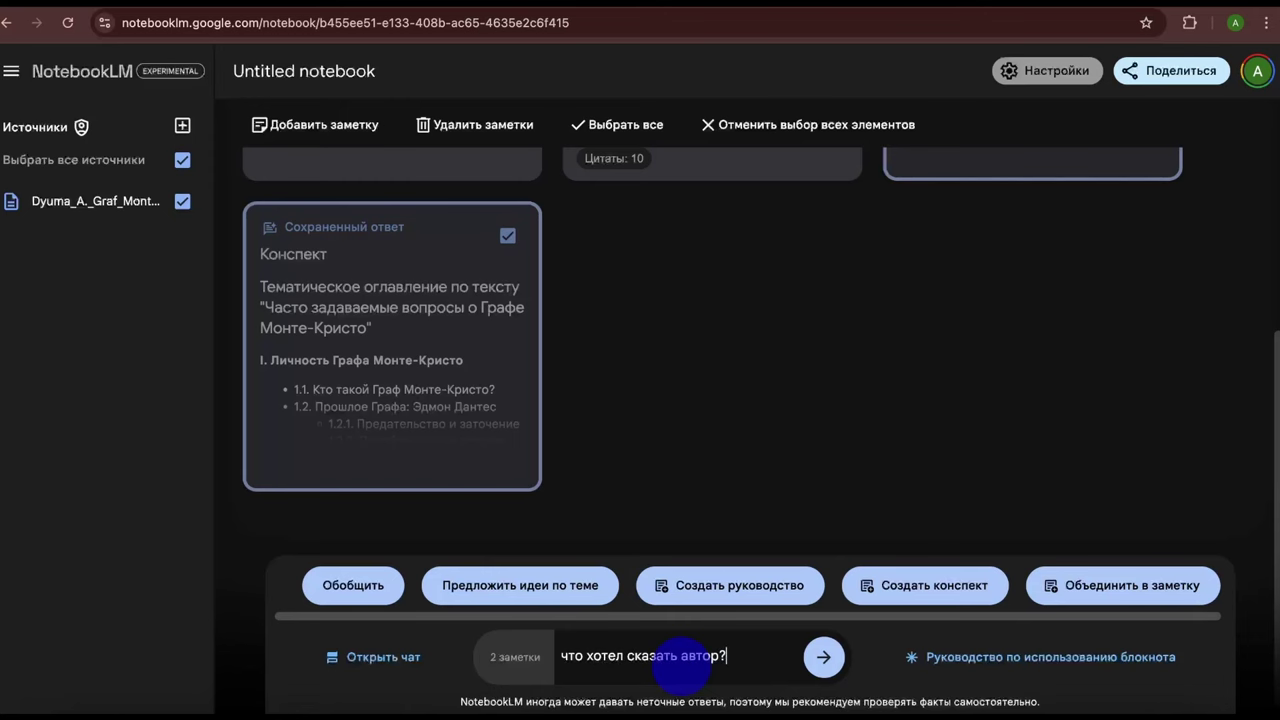
pyautogui.press('Return')
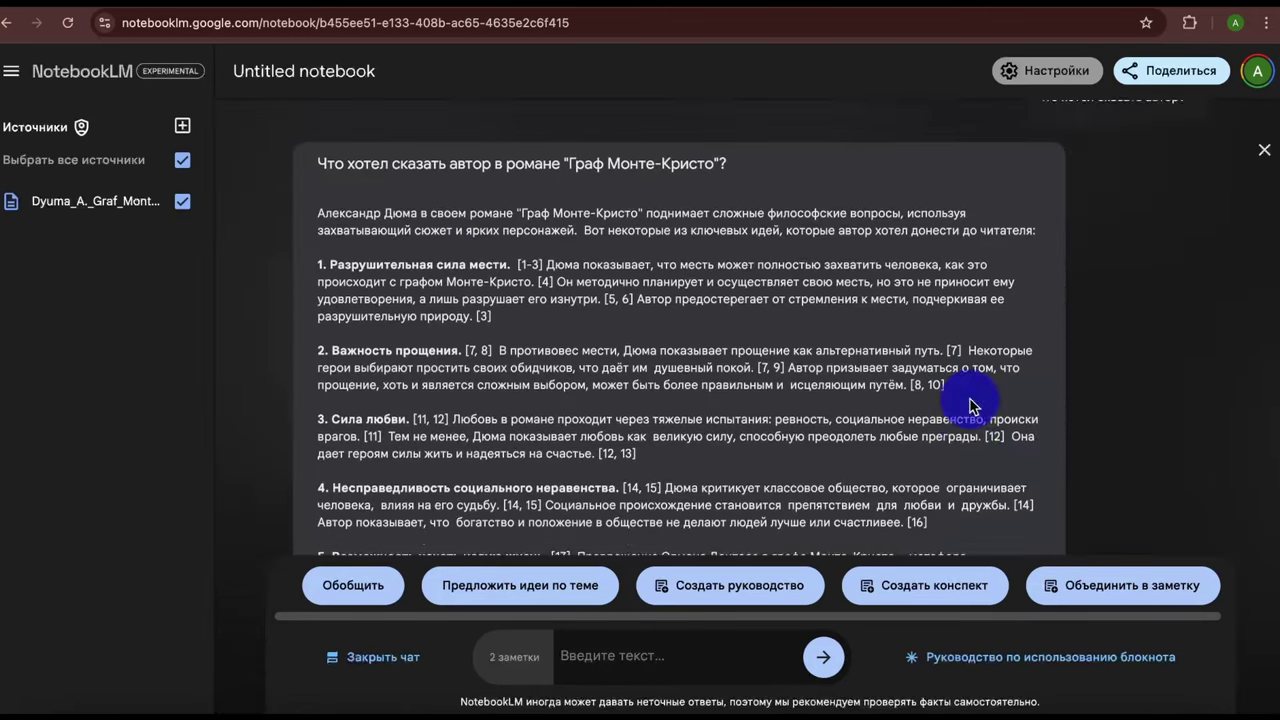
pyautogui.scroll(-4, 969, 398)
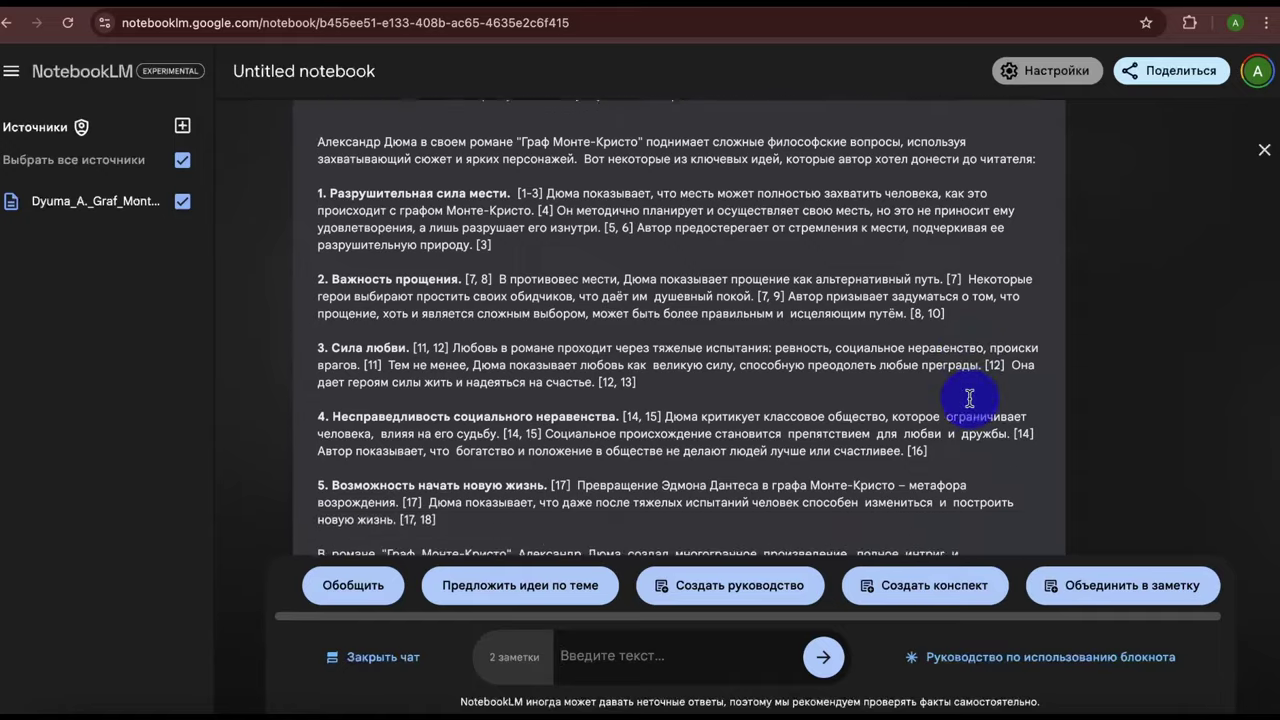
pyautogui.scroll(1, 969, 398)
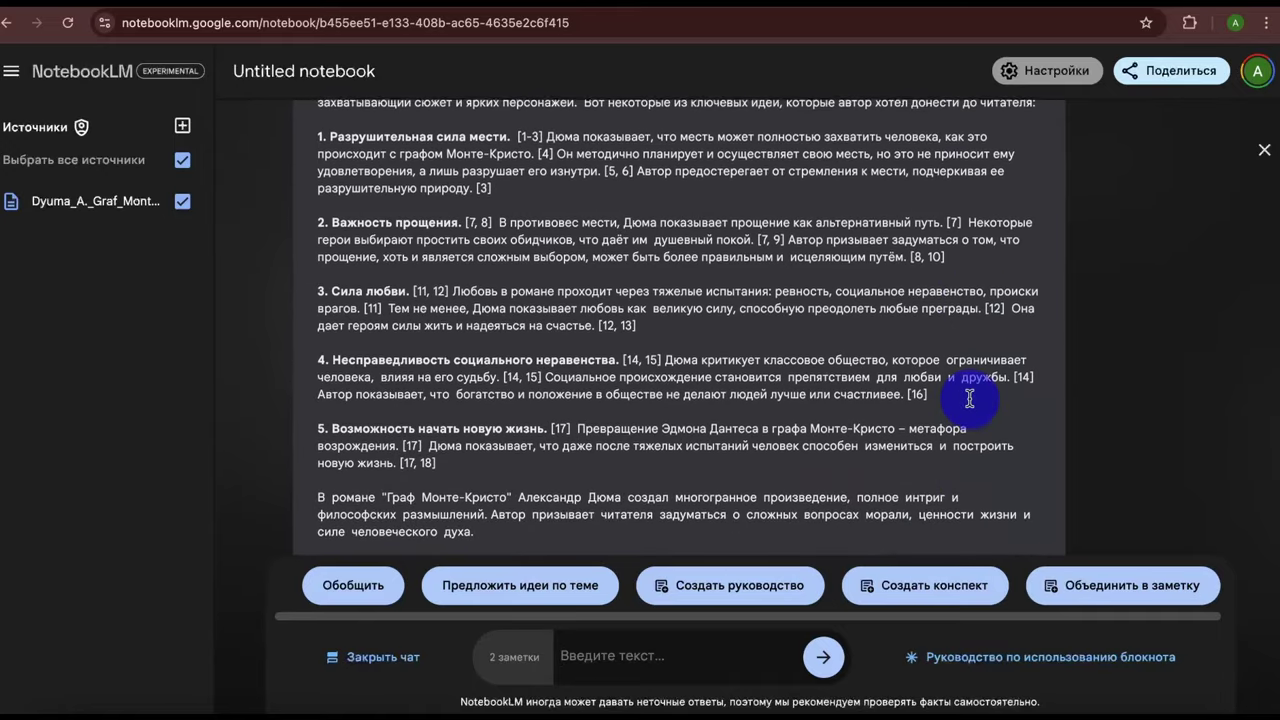
# Step: Close the chat, select all the notes and combine them into a single note (Объединить в заметку)
pyautogui.click(1264, 151)
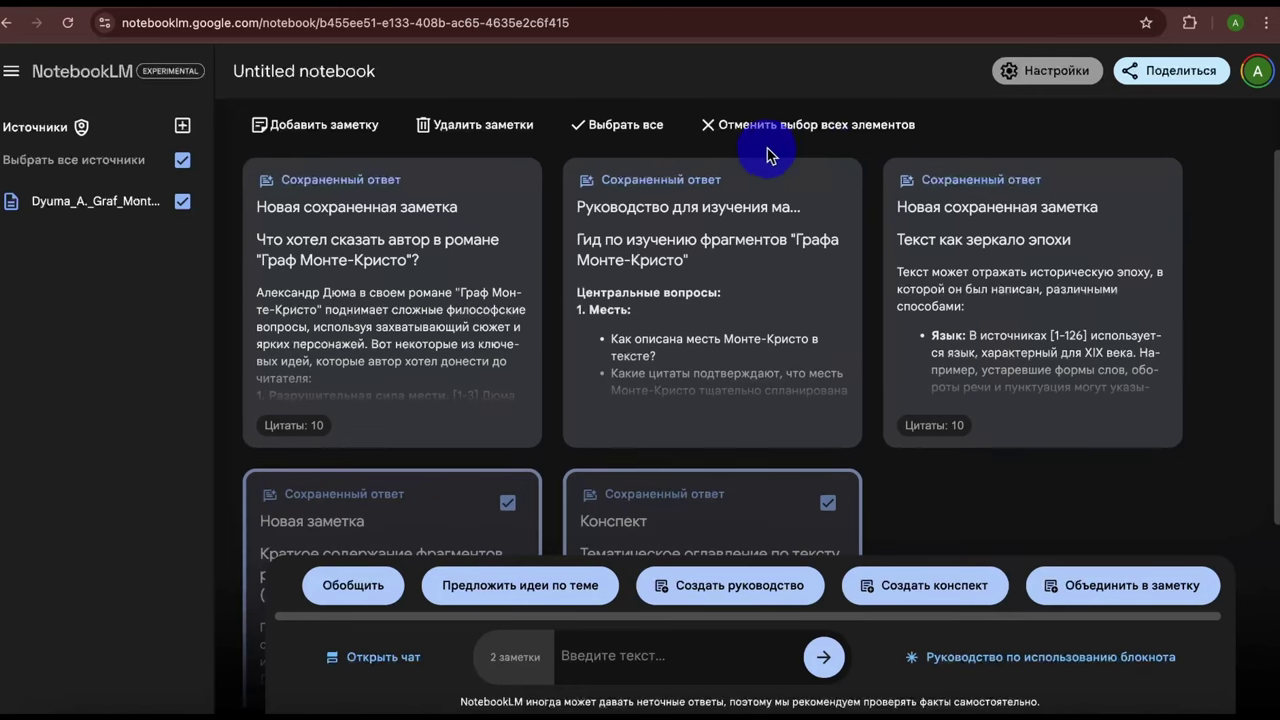
pyautogui.click(636, 131)
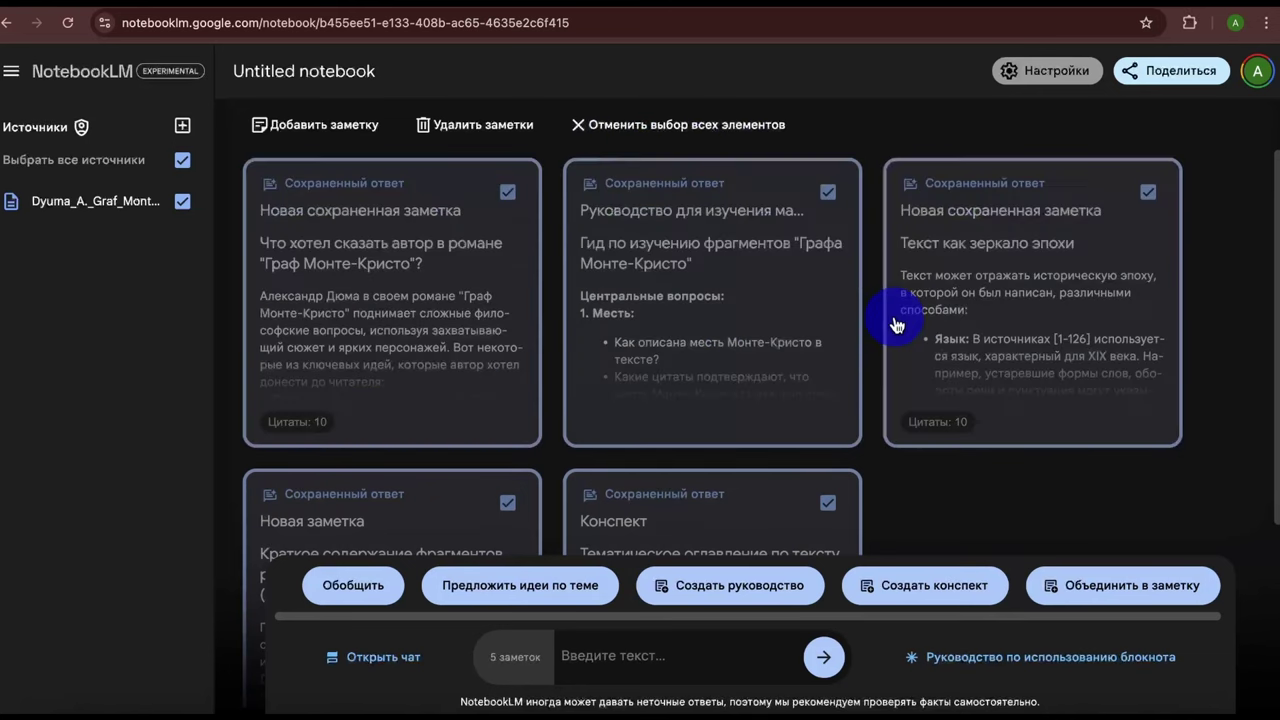
pyautogui.click(1098, 587)
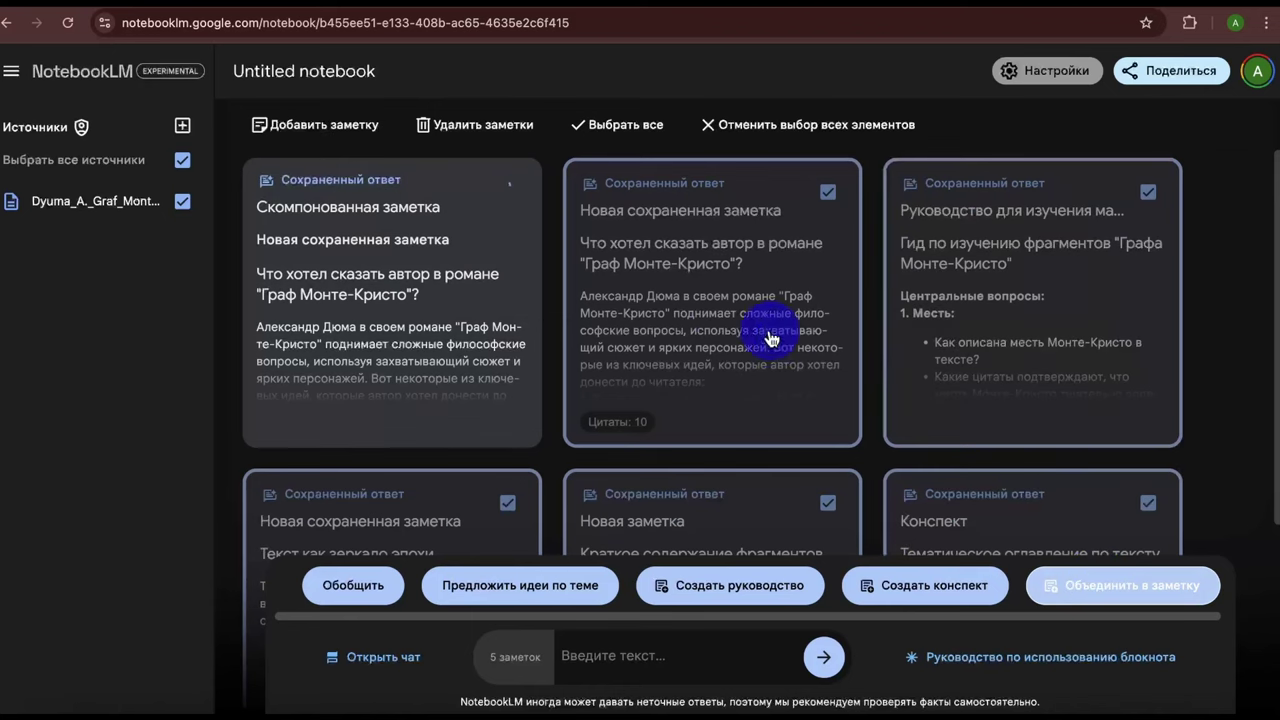
# Step: Open the combined note (Скомпонованная заметка) and read it through to the end
pyautogui.click(522, 382)
pyautogui.scroll(-5, 508, 405)
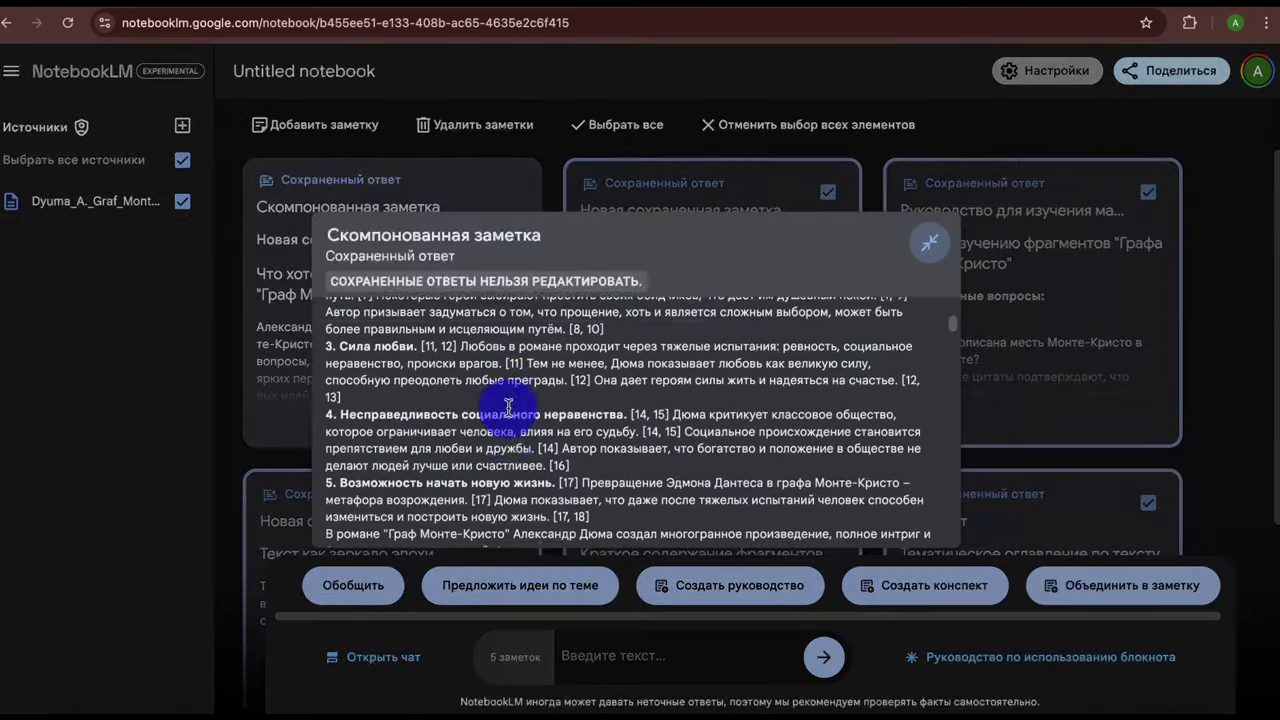
pyautogui.scroll(-10, 508, 407)
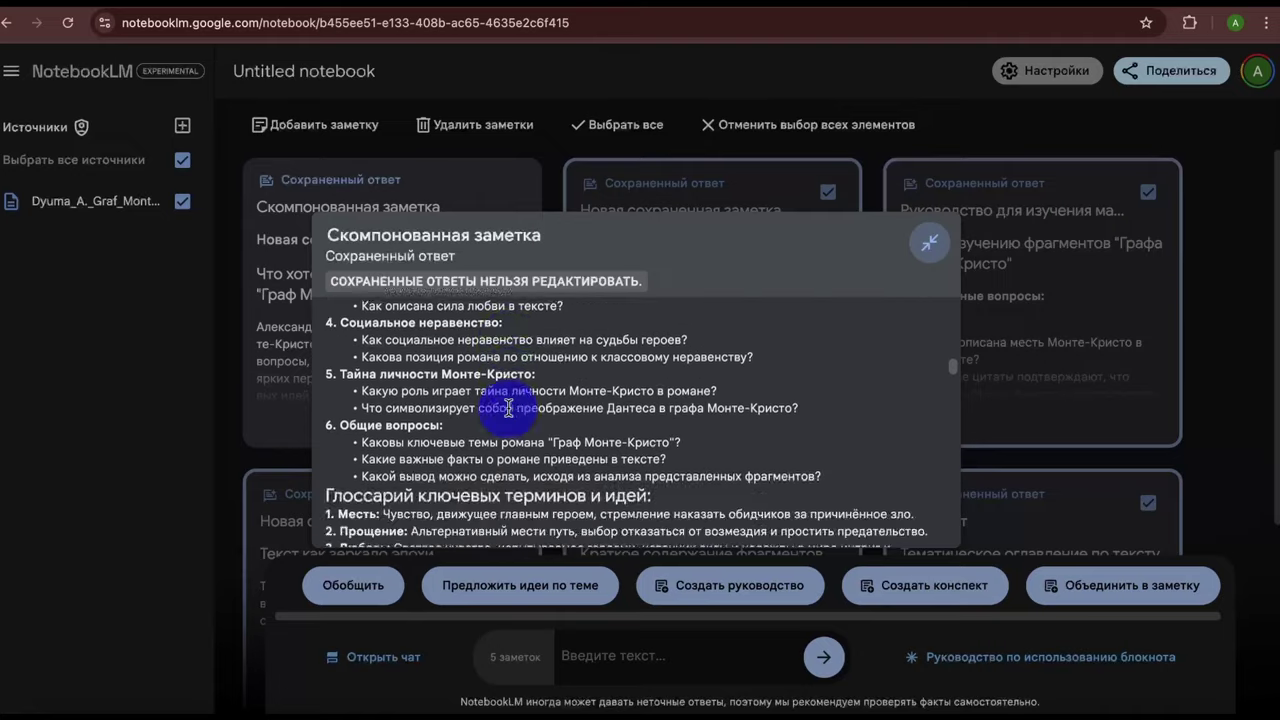
pyautogui.scroll(-10, 508, 407)
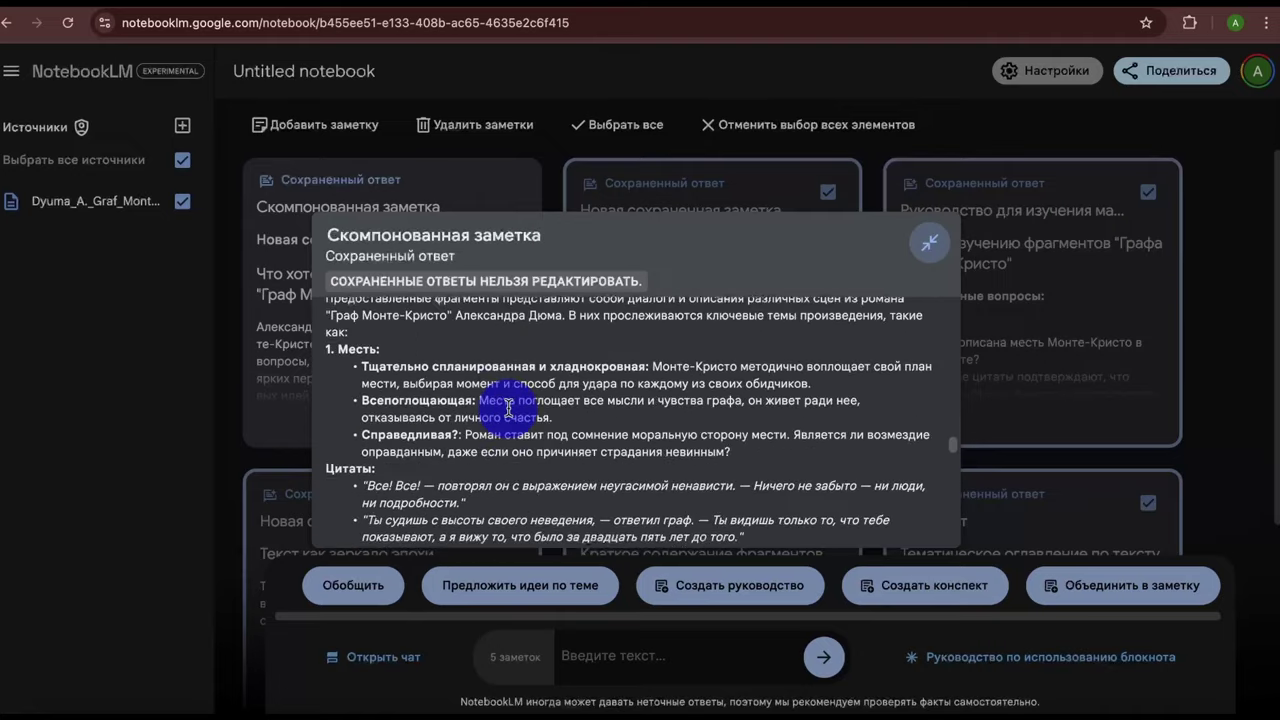
pyautogui.scroll(-10, 508, 407)
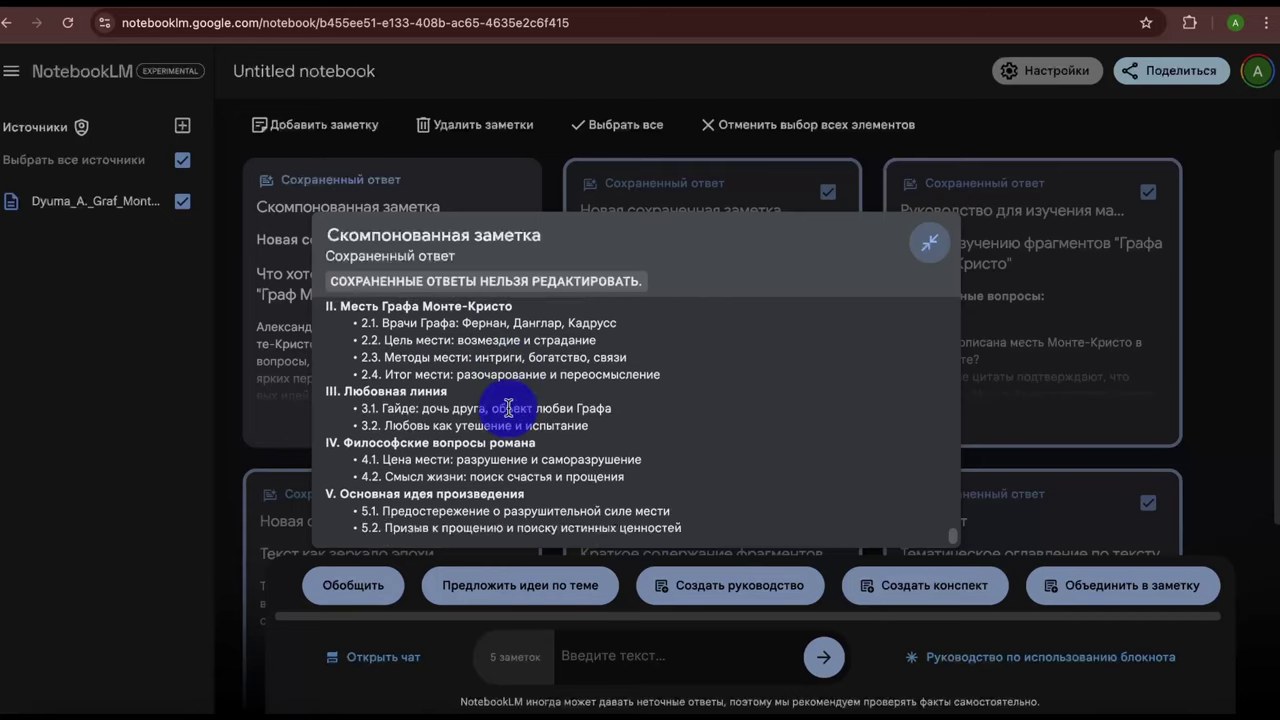
# Step: Check the notebook's sharing options, and read the information about audio overviews (Аудиообзор) in the notebook guide
pyautogui.click(1172, 68)
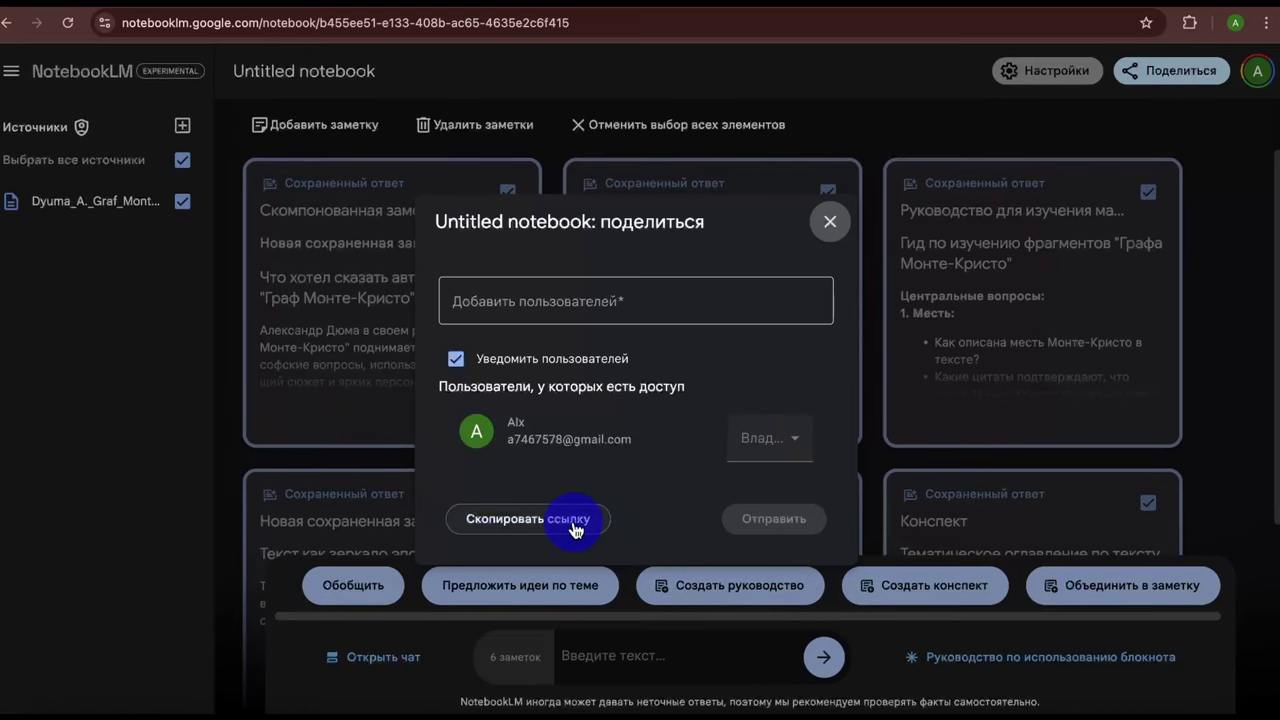
pyautogui.click(829, 221)
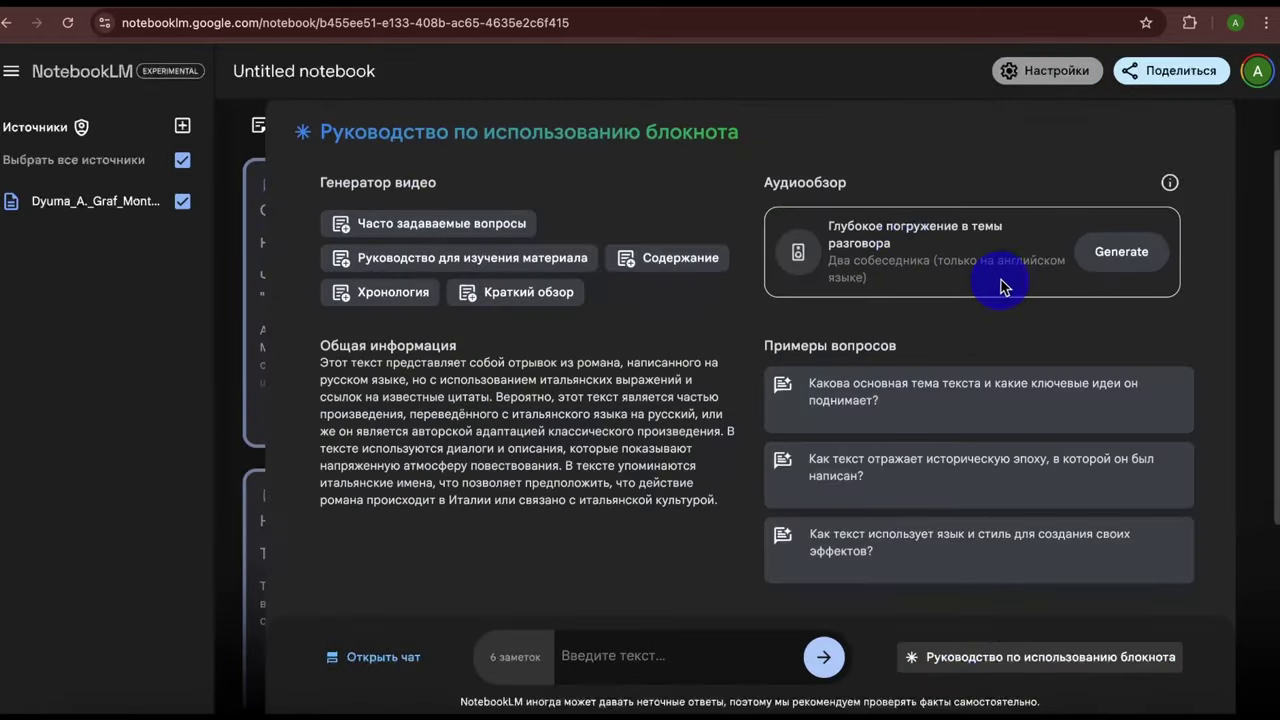
pyautogui.click(1172, 183)
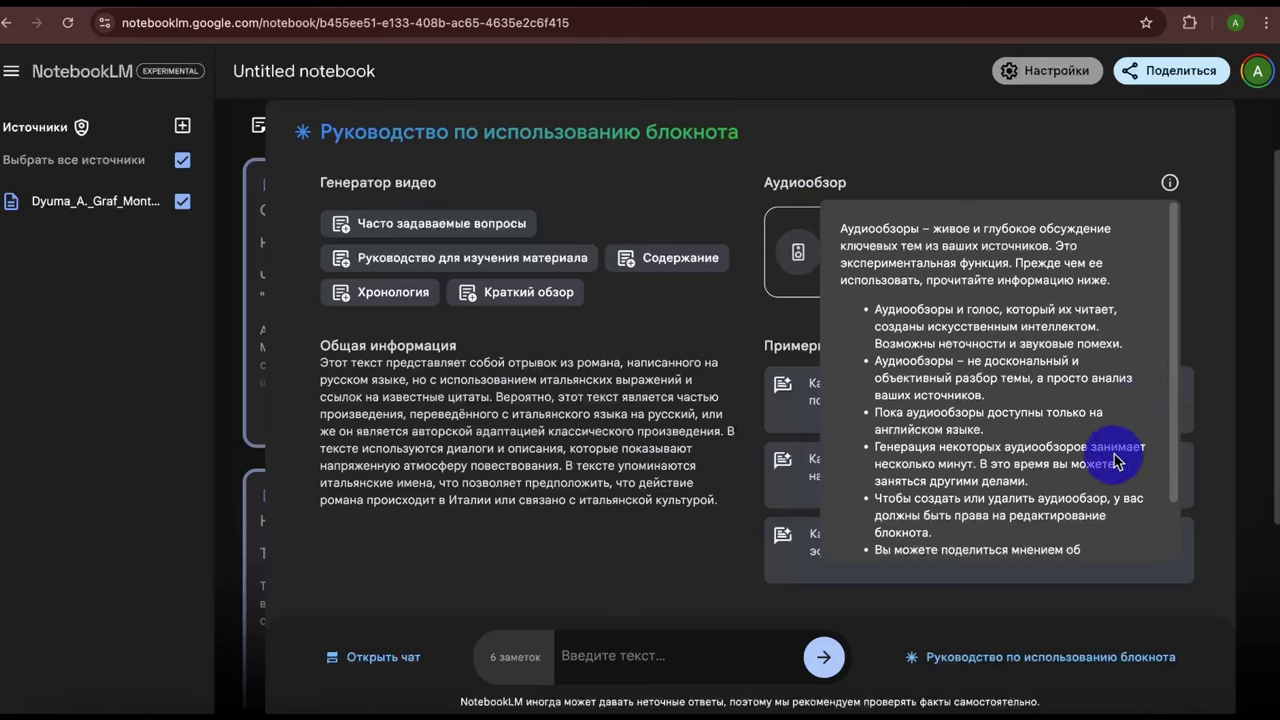
pyautogui.scroll(-2, 1117, 460)
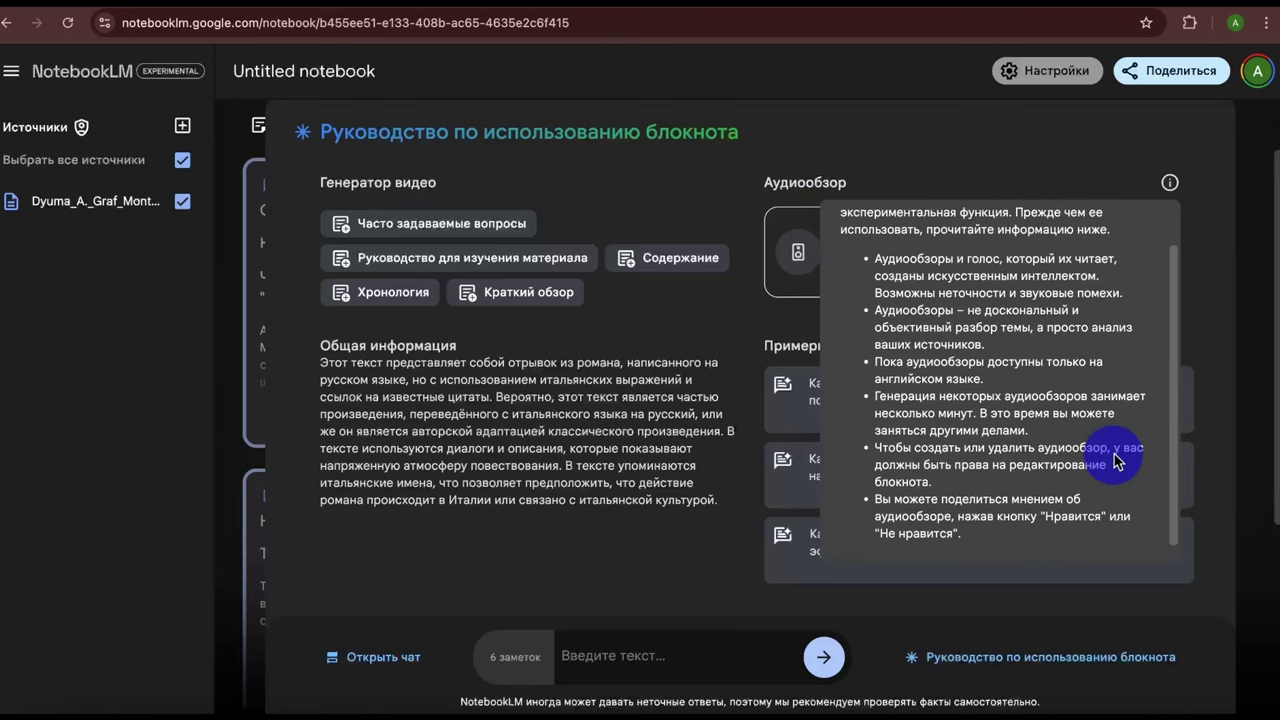
pyautogui.scroll(-1, 1117, 460)
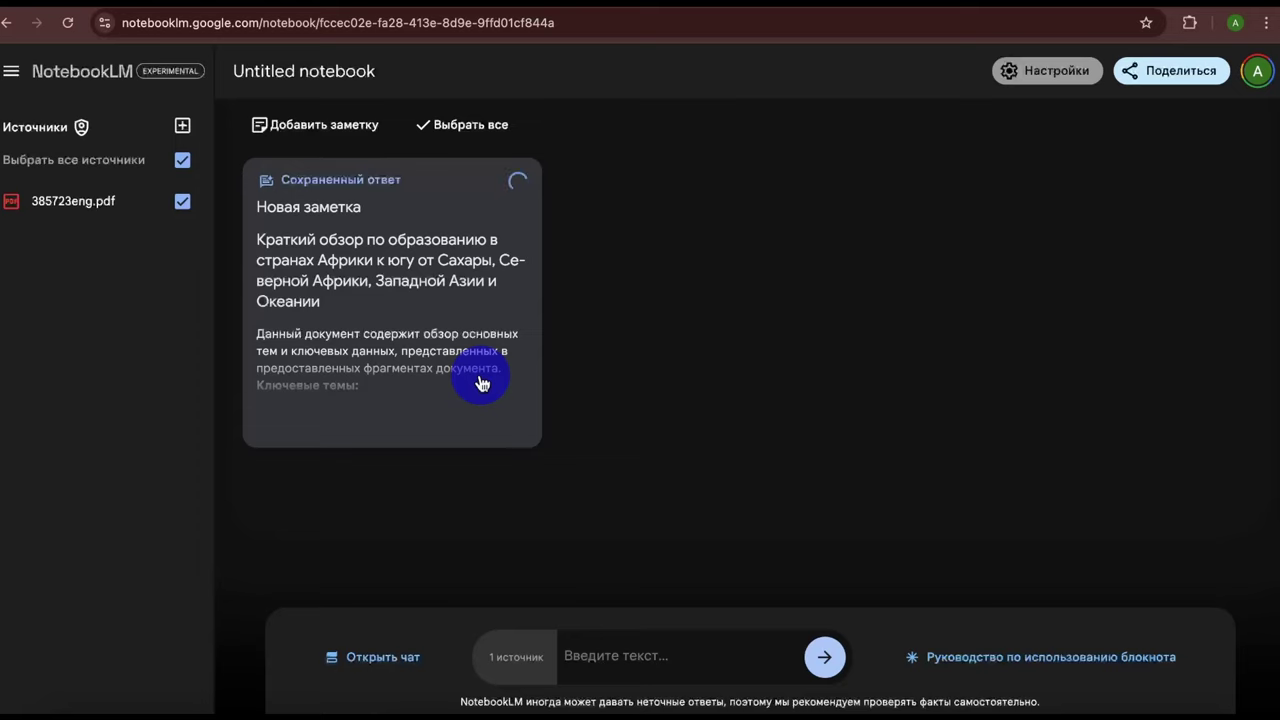
# Step: Open the brief overview of 385723eng.pdf, and generate and read a frequently asked questions note (Часто задаваемые вопросы) from it
pyautogui.click(482, 383)
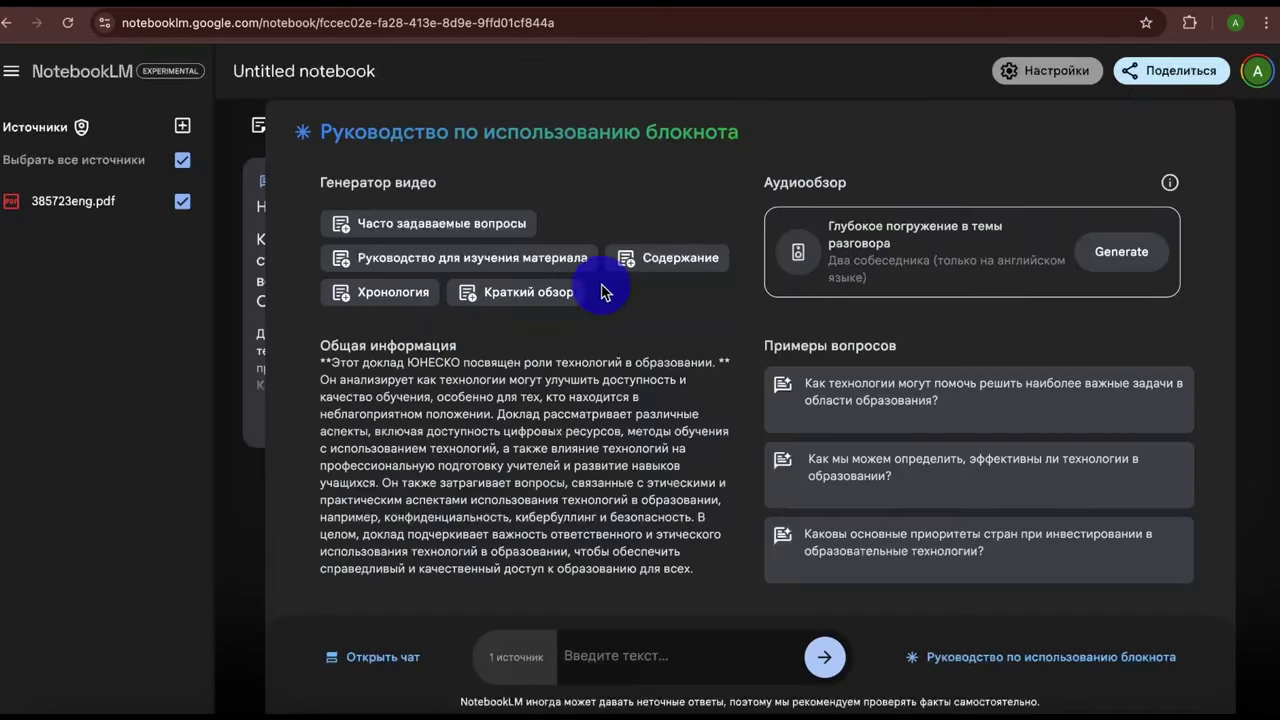
pyautogui.click(415, 223)
pyautogui.click(527, 398)
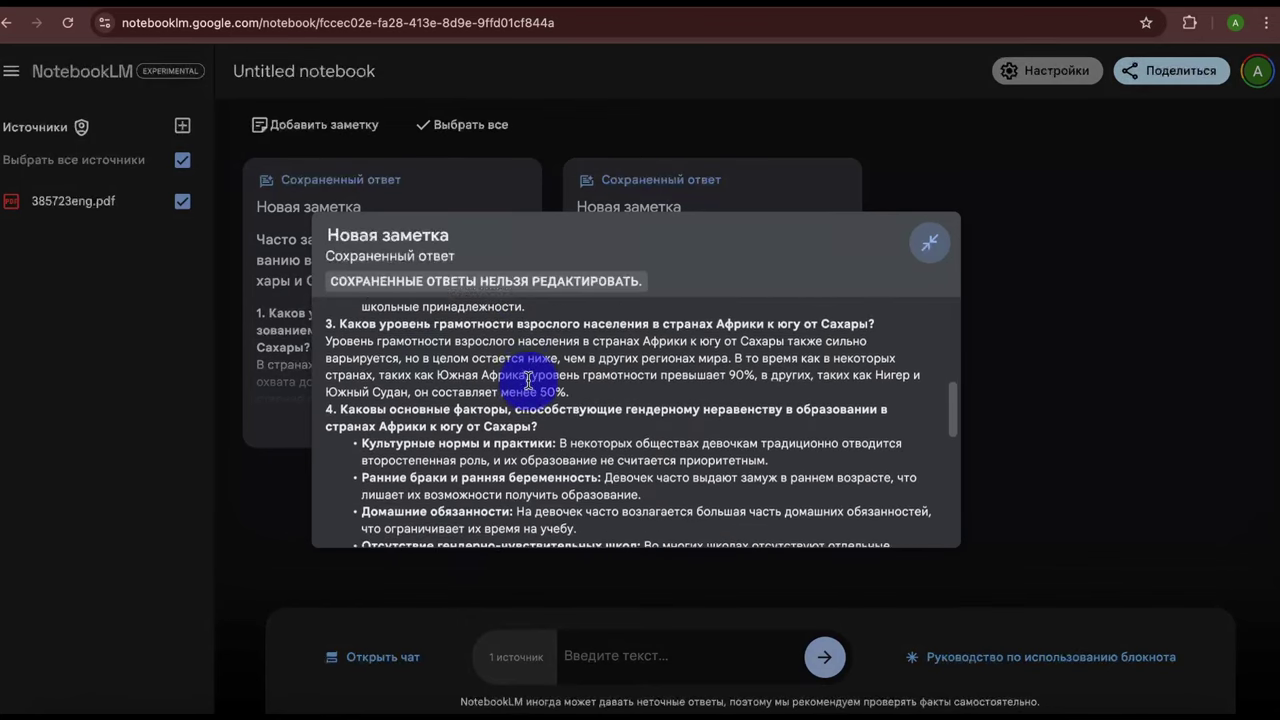
pyautogui.scroll(-4, 528, 380)
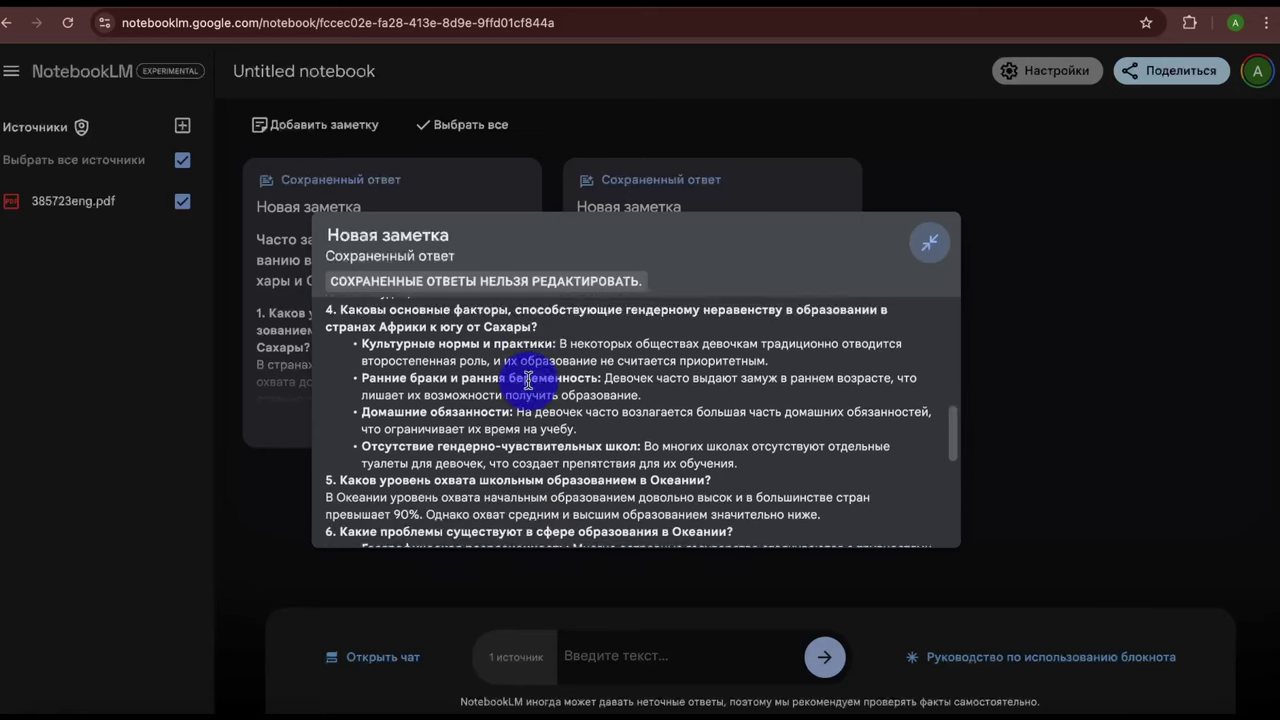
pyautogui.scroll(-5, 528, 380)
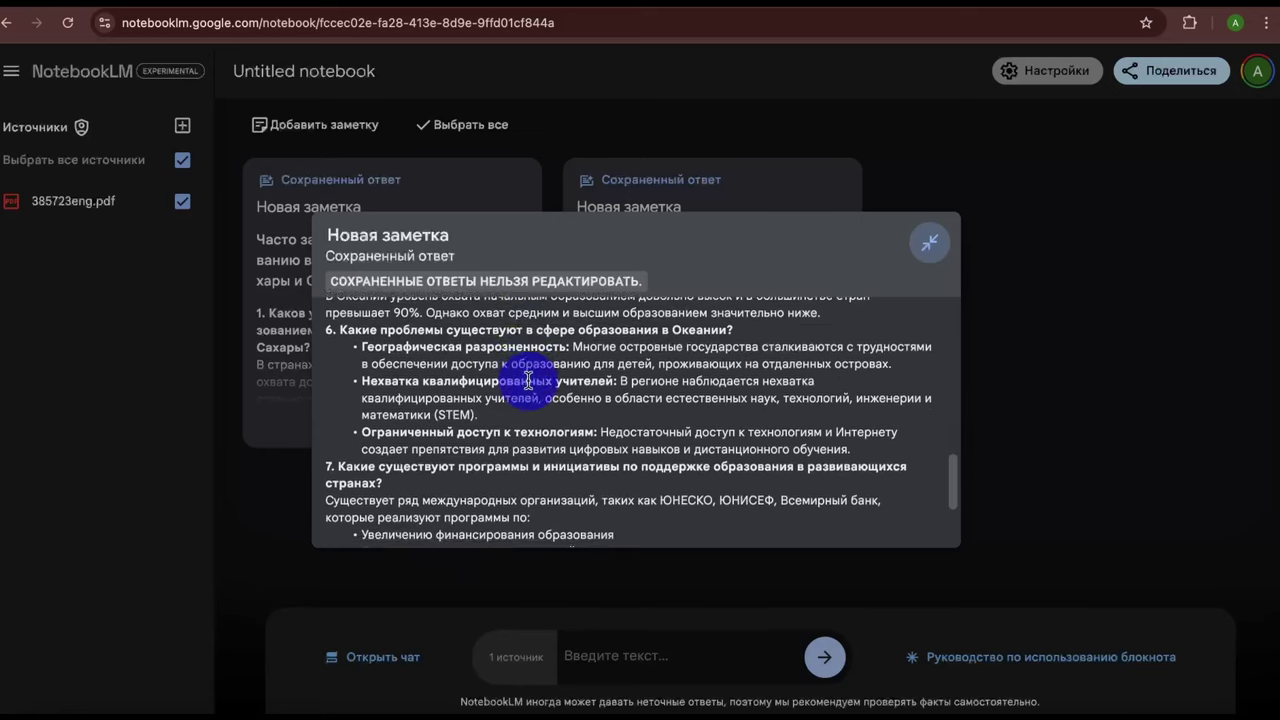
# Step: Ask the suggested question "Каковы основные приоритеты стран при инвестировании в образовательные технологии?" and check the first citation in the answer
pyautogui.click(847, 618)
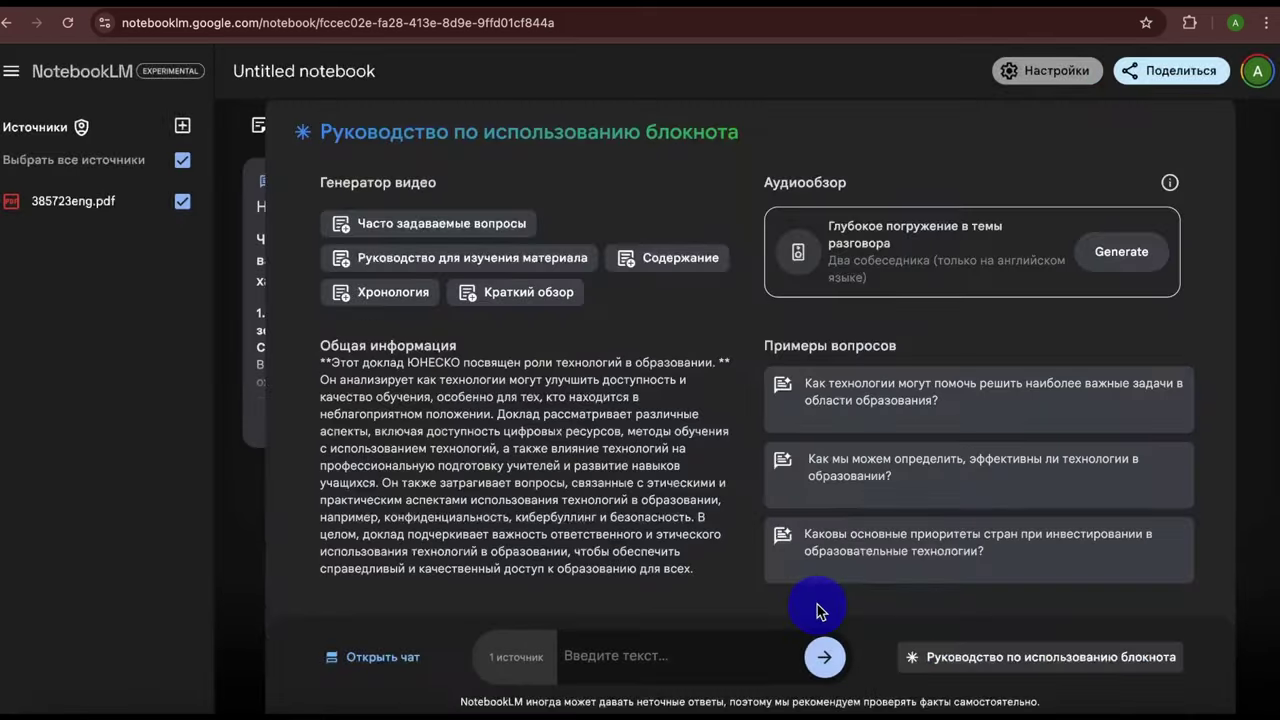
pyautogui.click(832, 528)
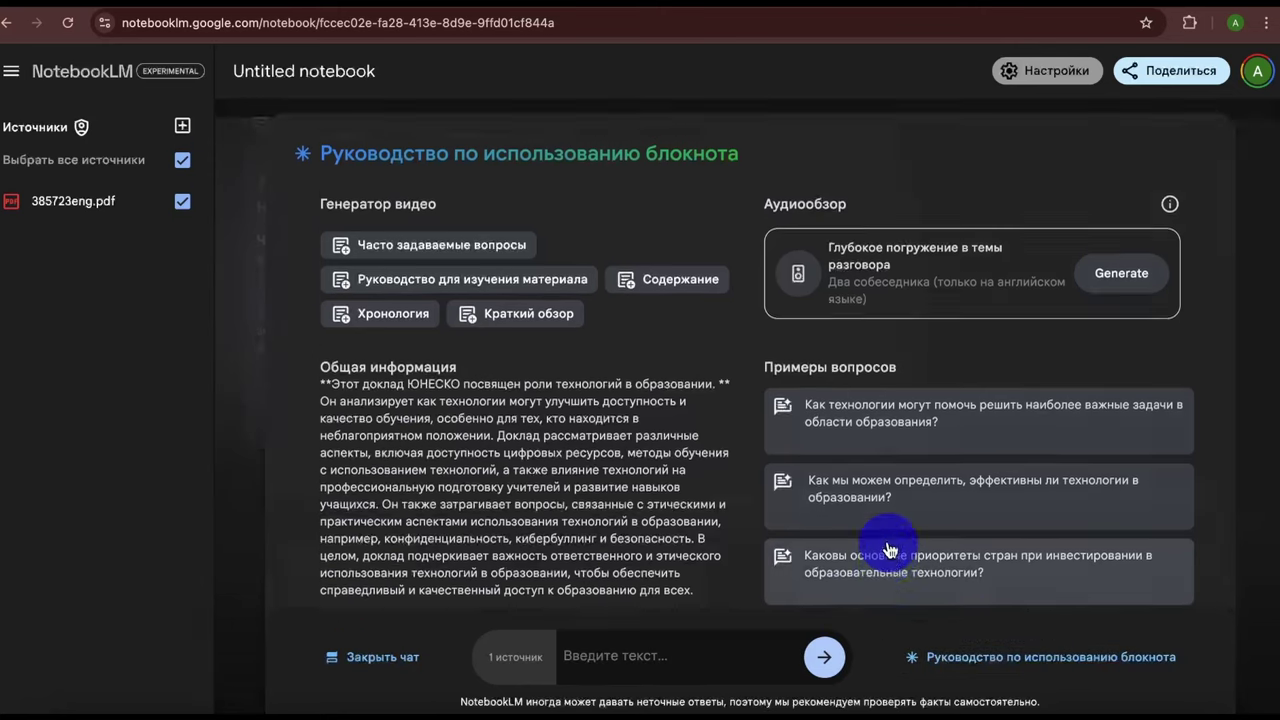
pyautogui.scroll(5, 270, 346)
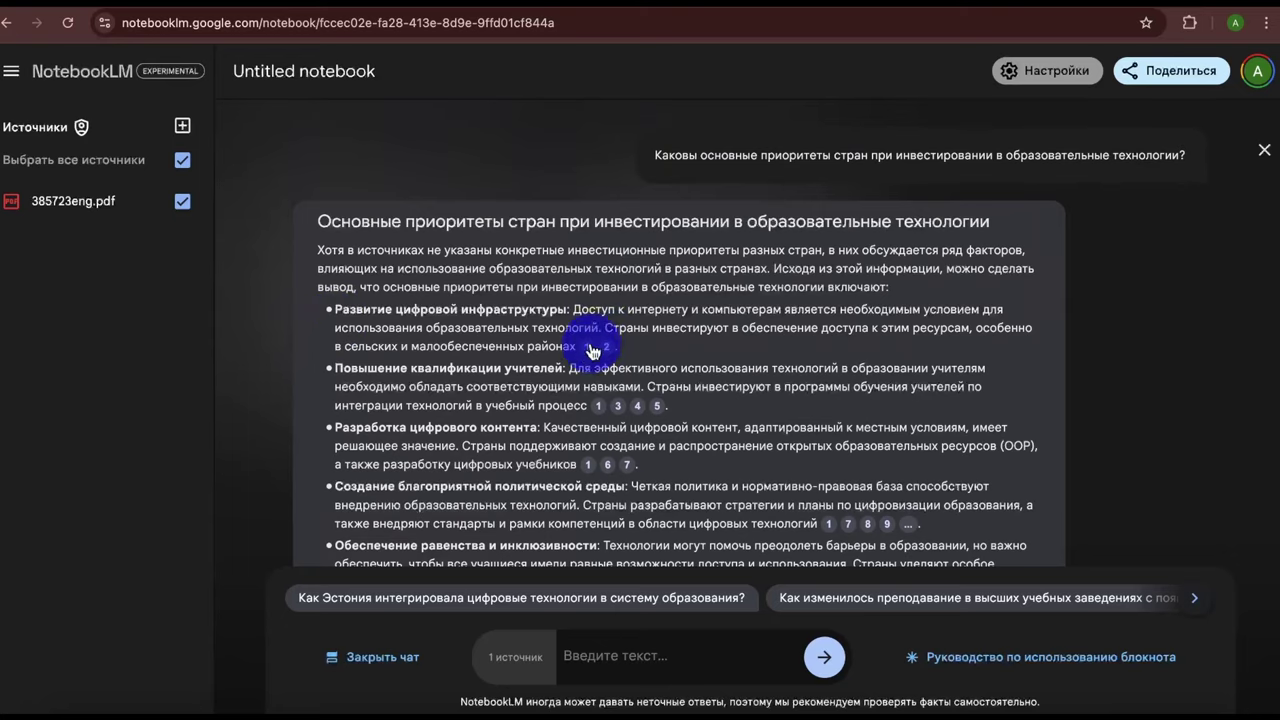
pyautogui.click(586, 346)
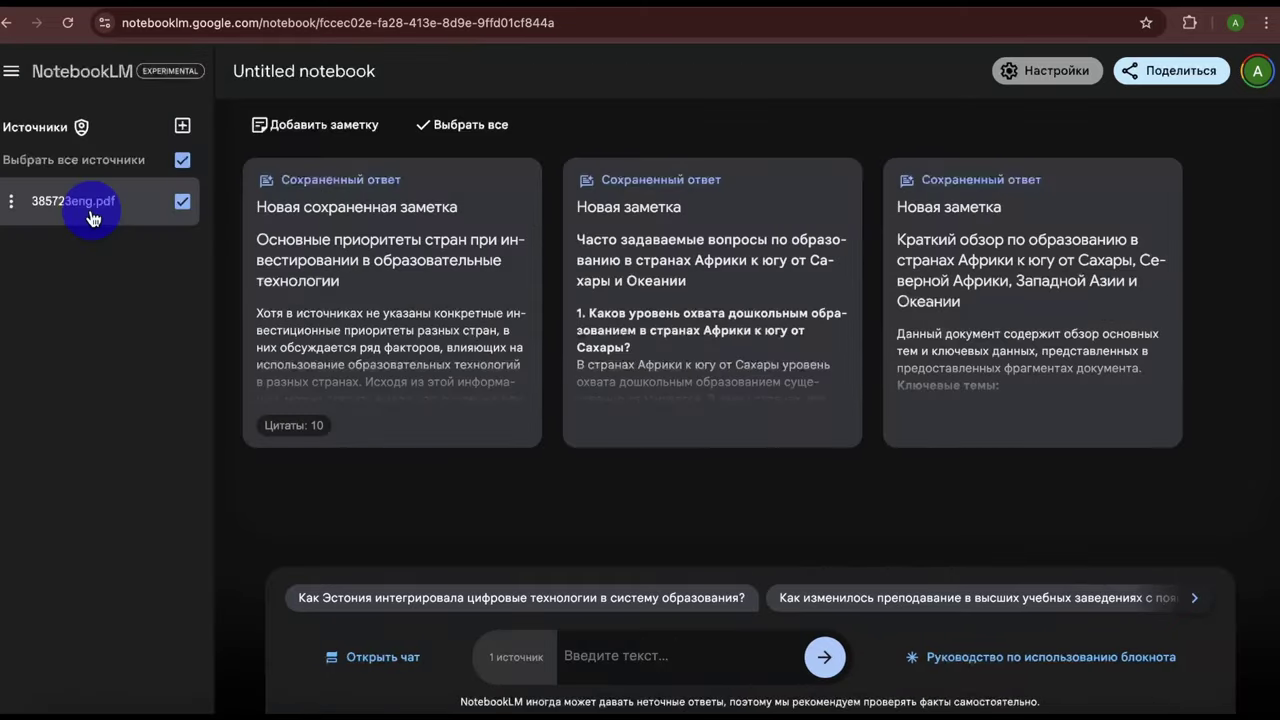
# Step: Open the source 385723eng.pdf and look through its content
pyautogui.click(90, 218)
pyautogui.scroll(-1, 177, 283)
pyautogui.scroll(-5, 177, 283)
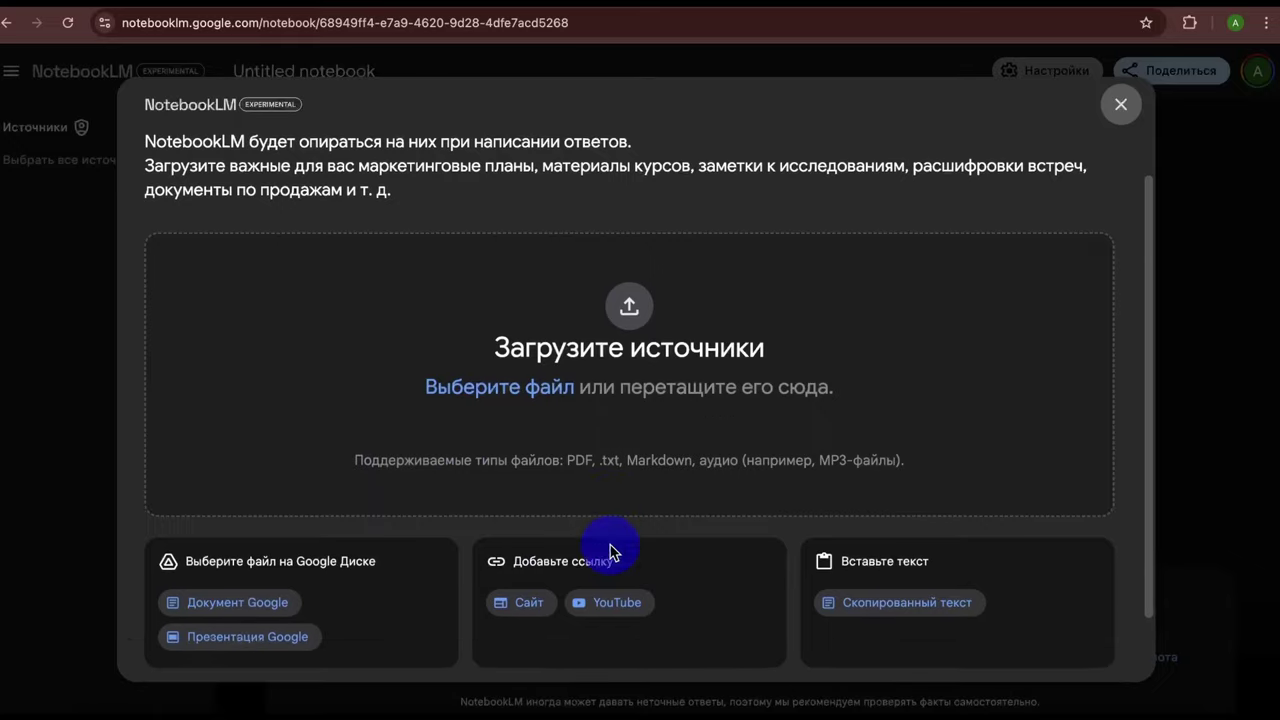
# Step: Add the web page about the Nobel Prize in Chemistry to the new notebook as a website source using its copied URL
pyautogui.scroll(-2, 600, 545)
pyautogui.click(537, 535)
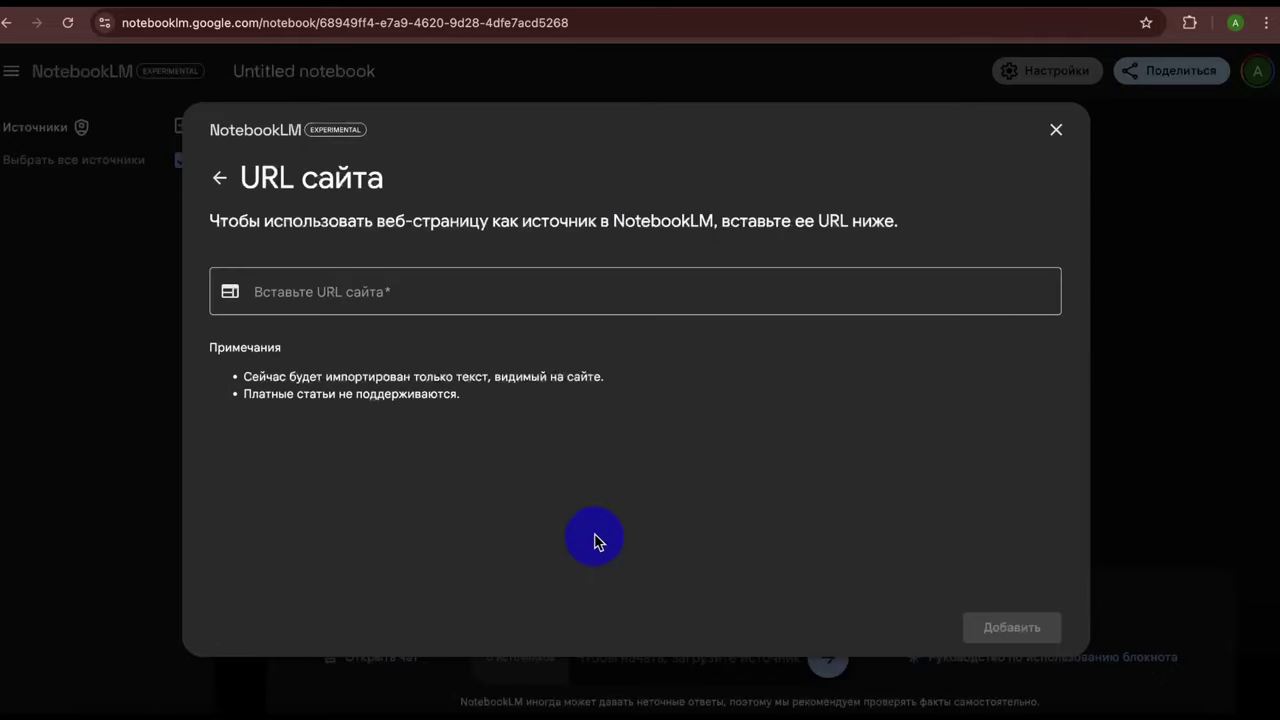
pyautogui.press('super+v')
pyautogui.click(1000, 625)
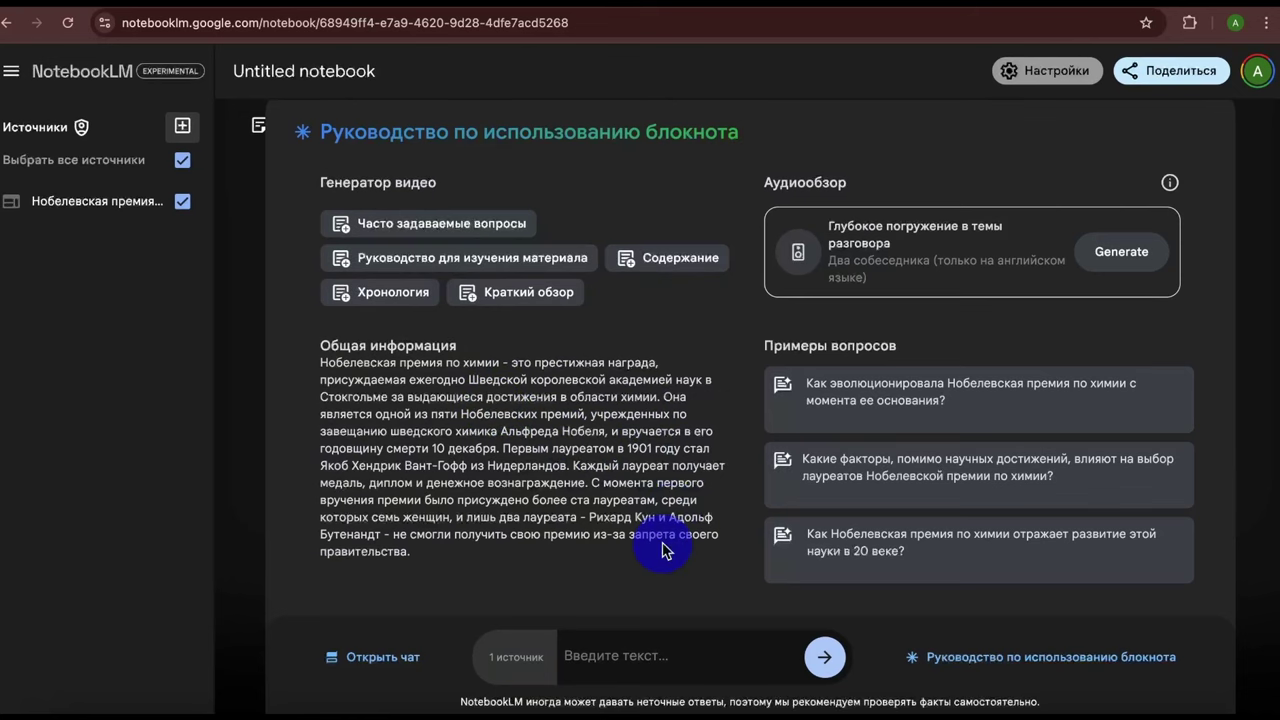
# Step: Generate a brief overview (Краткий обзор) of the Nobel Prize in Chemistry web page and read it through
pyautogui.click(530, 288)
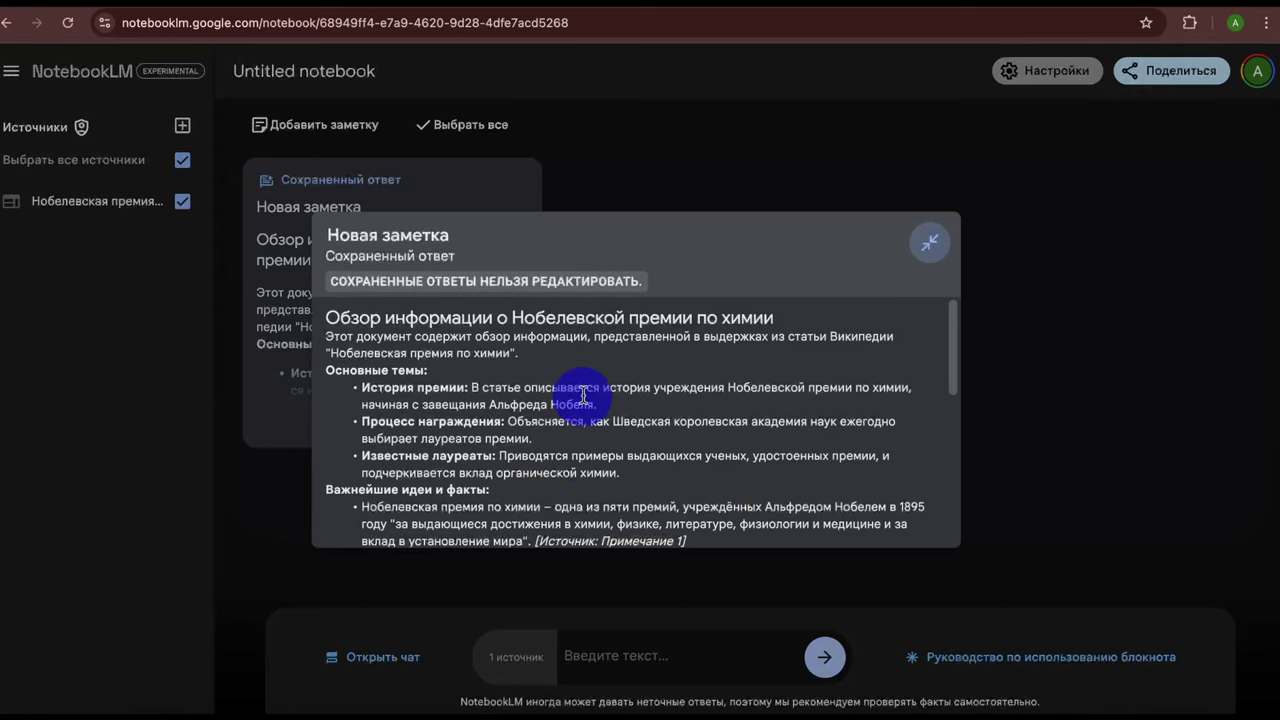
pyautogui.scroll(-5, 584, 396)
pyautogui.scroll(-6, 584, 396)
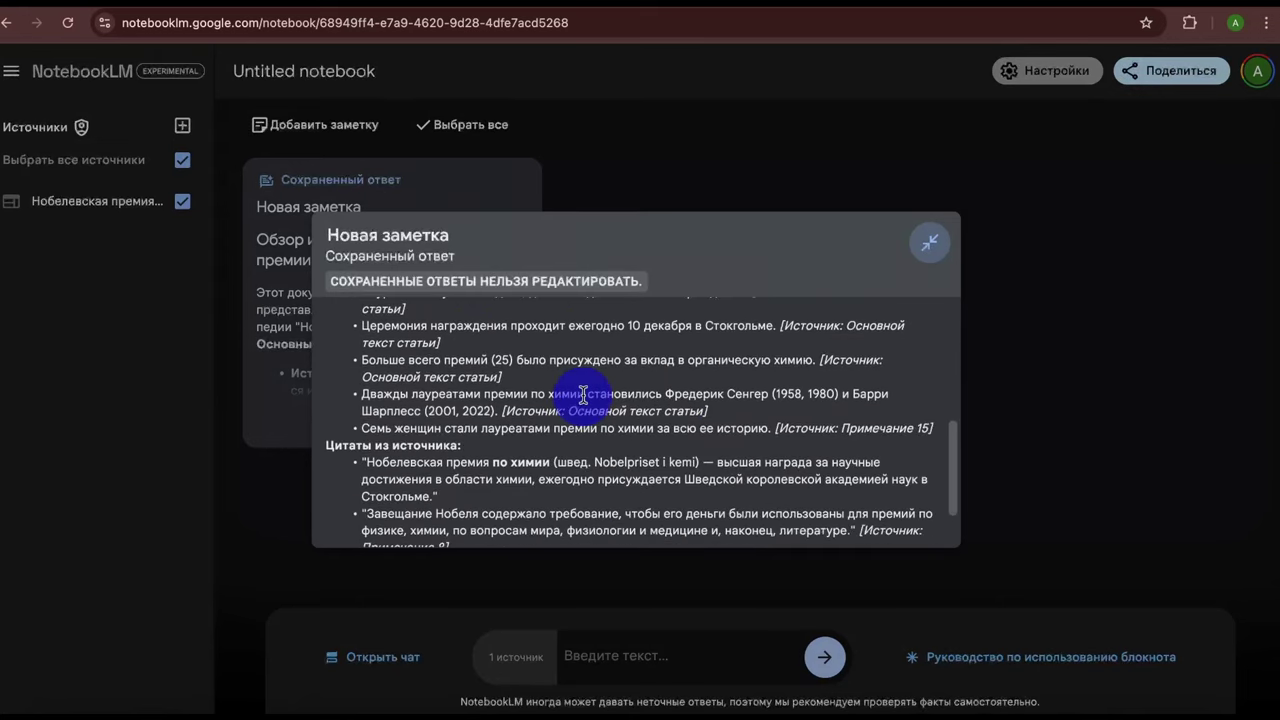
# Step: Ask the suggested question "Какие факторы, помимо научных достижений, влияют на выбор лауреатов Нобелевской премии по химии?" and save the answer as a note
pyautogui.click(1027, 658)
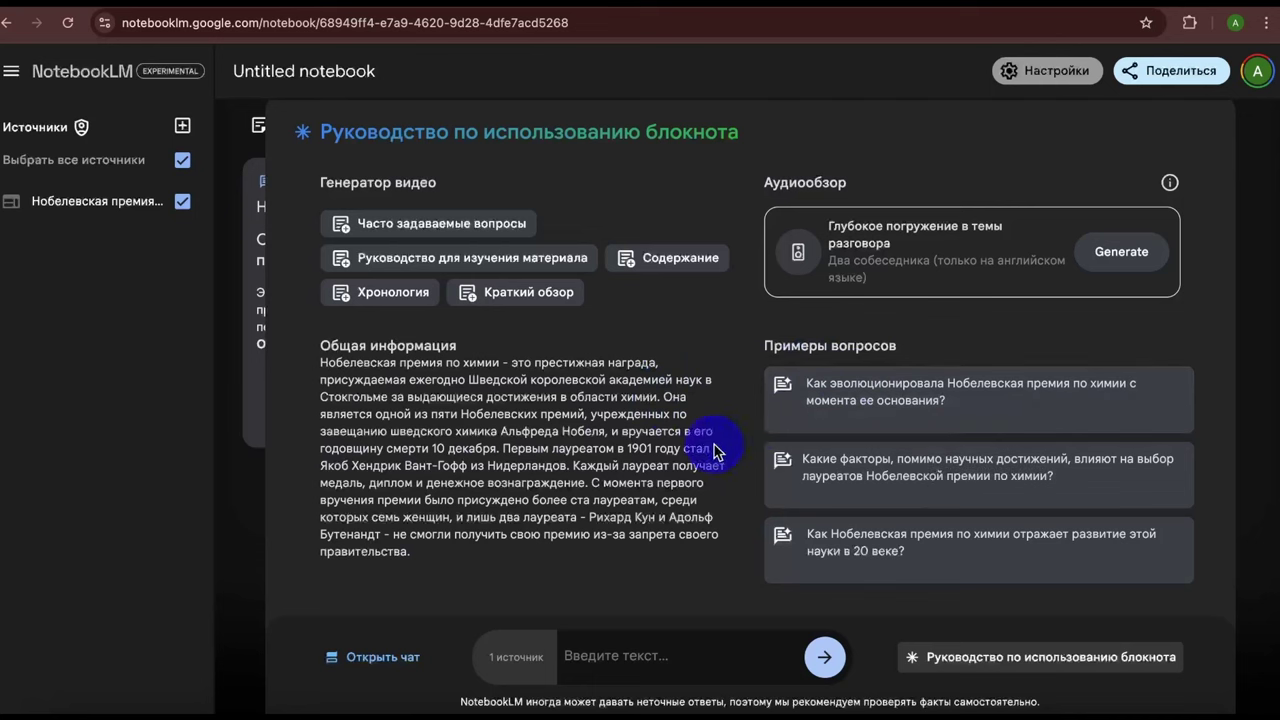
pyautogui.click(808, 490)
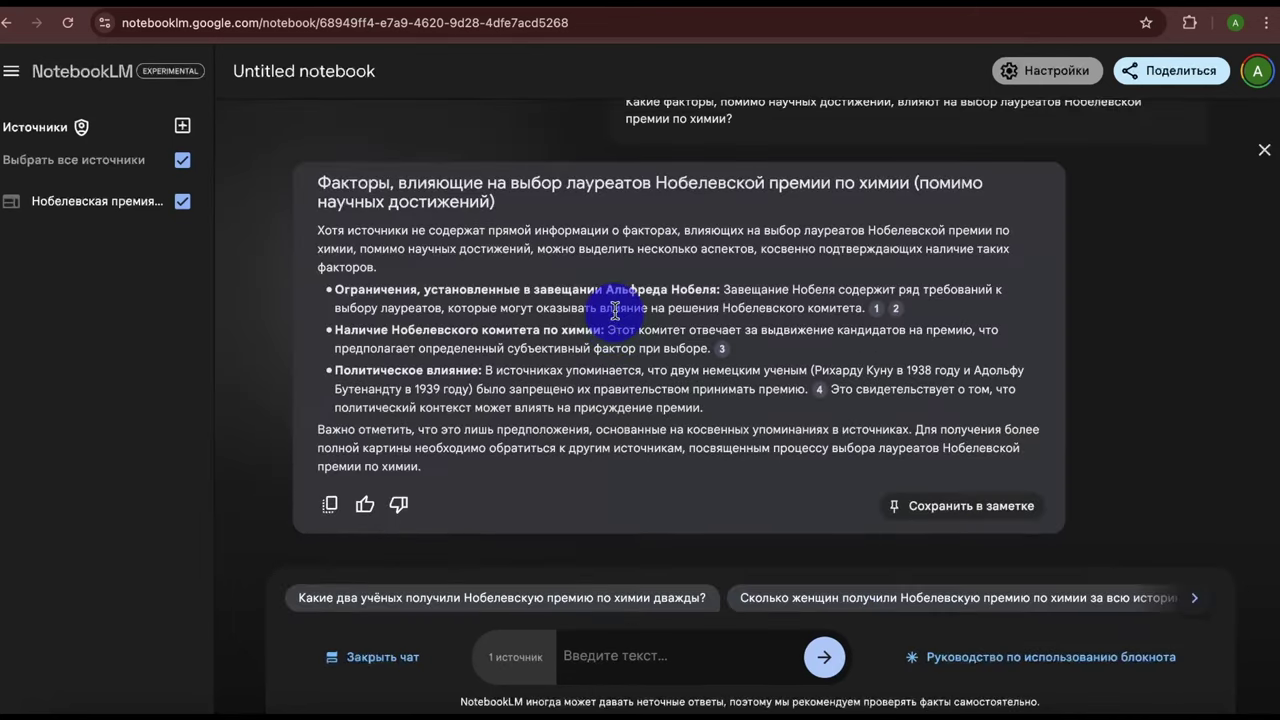
pyautogui.click(964, 494)
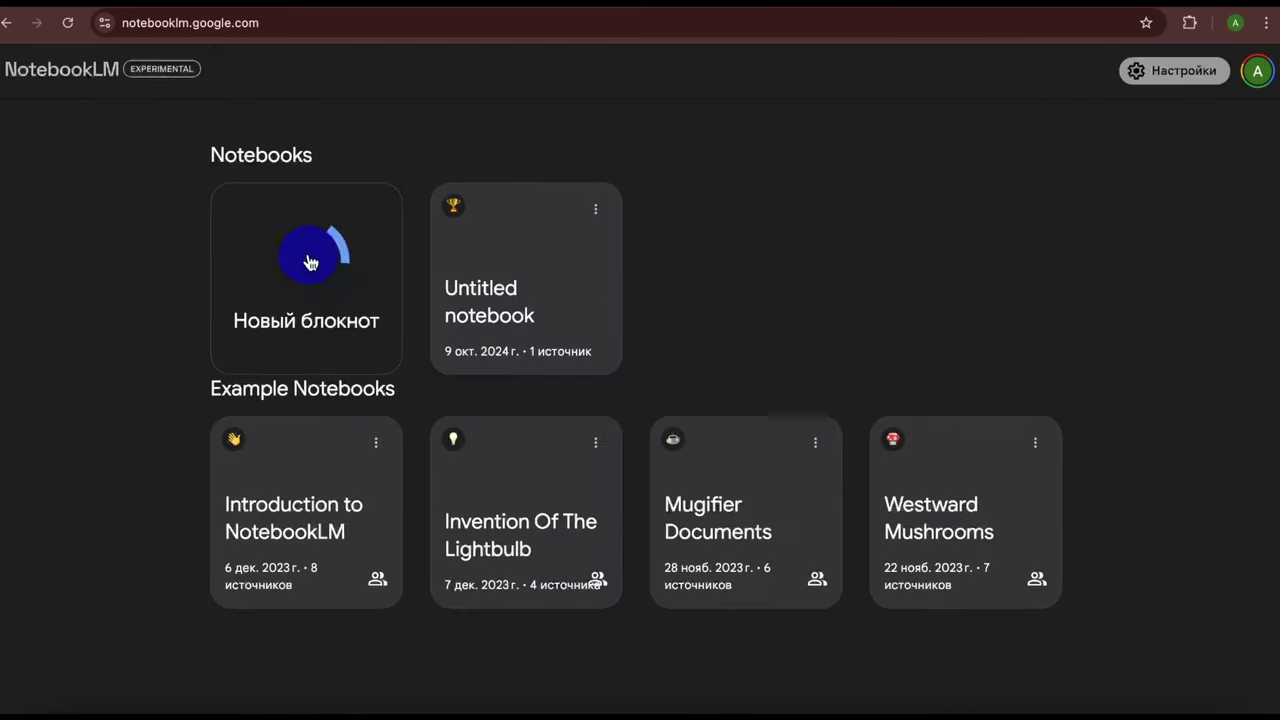
pyautogui.click(308, 254)
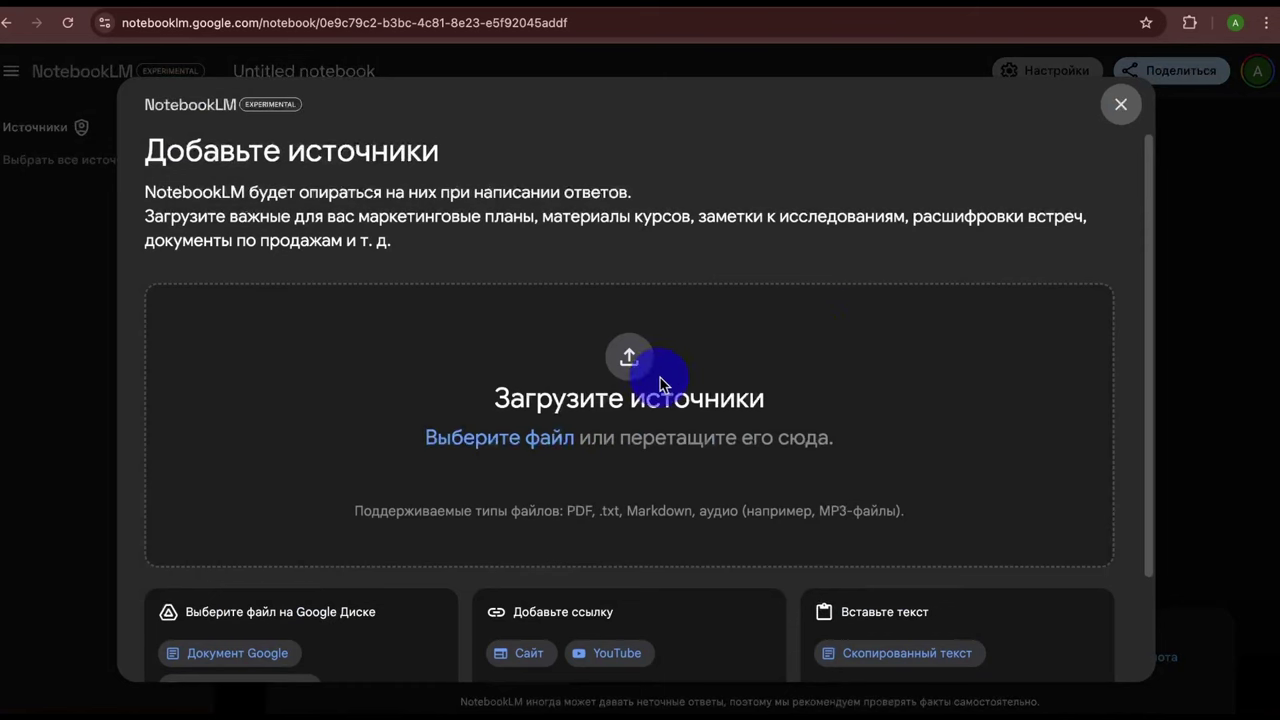
pyautogui.click(620, 652)
pyautogui.write('https://youtu.be/E9H_5Hgtuhk')
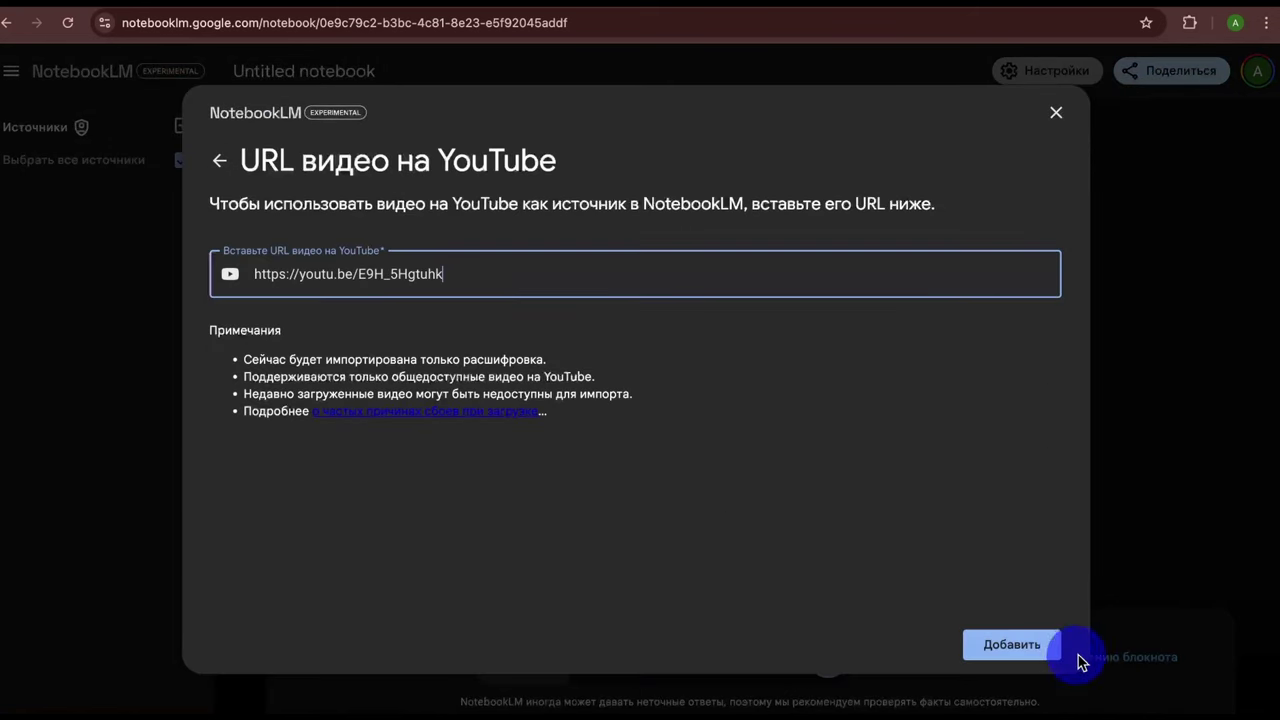
pyautogui.click(1043, 650)
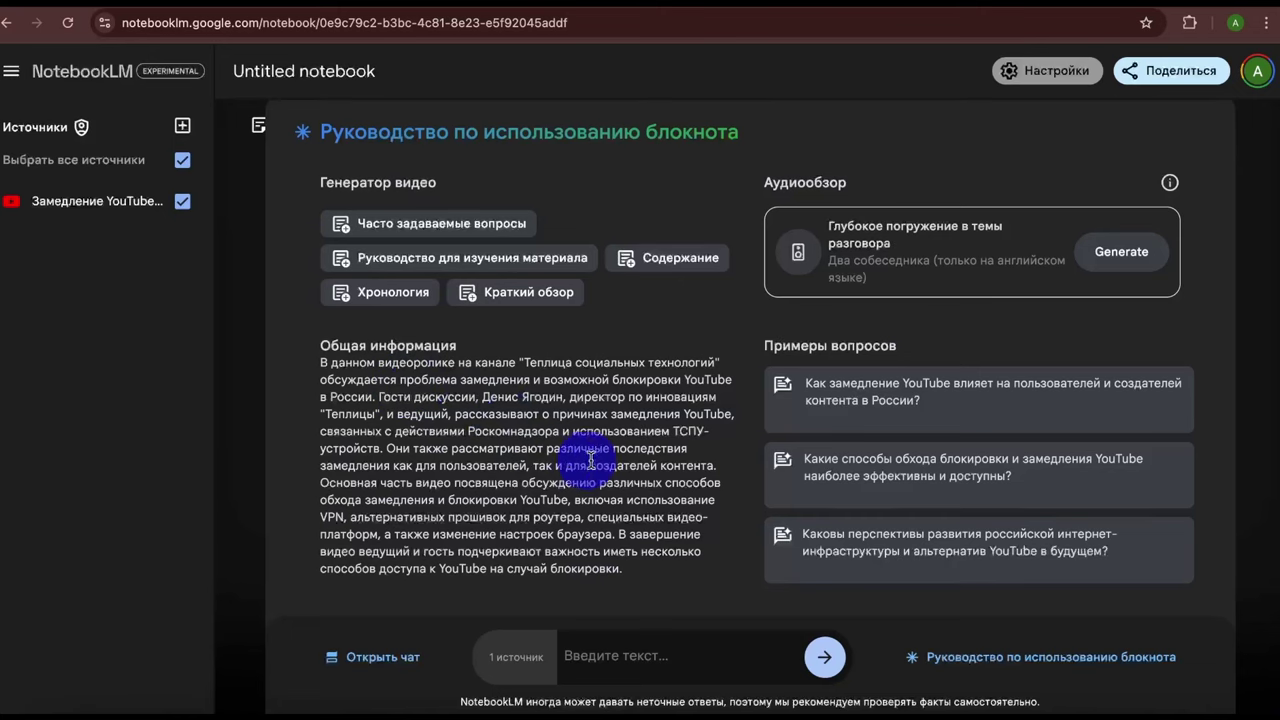
# Step: Generate a table of contents (Содержание) for the YouTube video, read it through and close the note
pyautogui.click(668, 258)
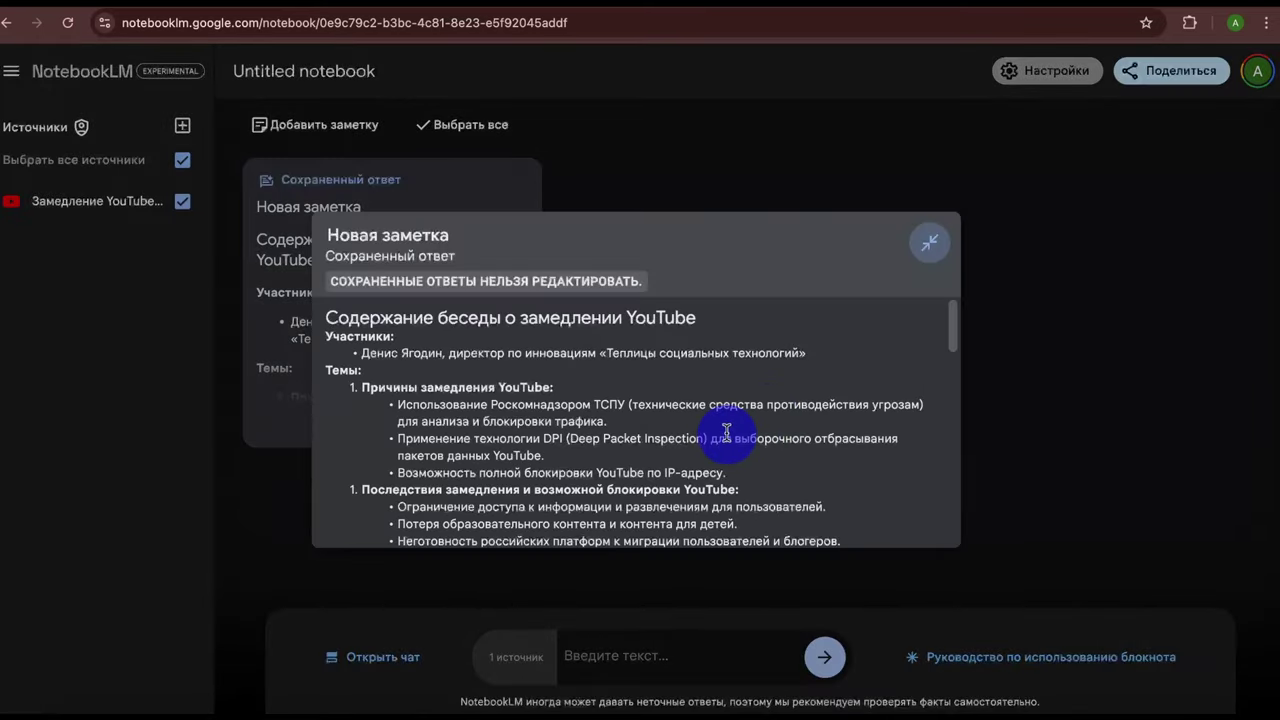
pyautogui.scroll(-3, 726, 431)
pyautogui.scroll(-6, 726, 431)
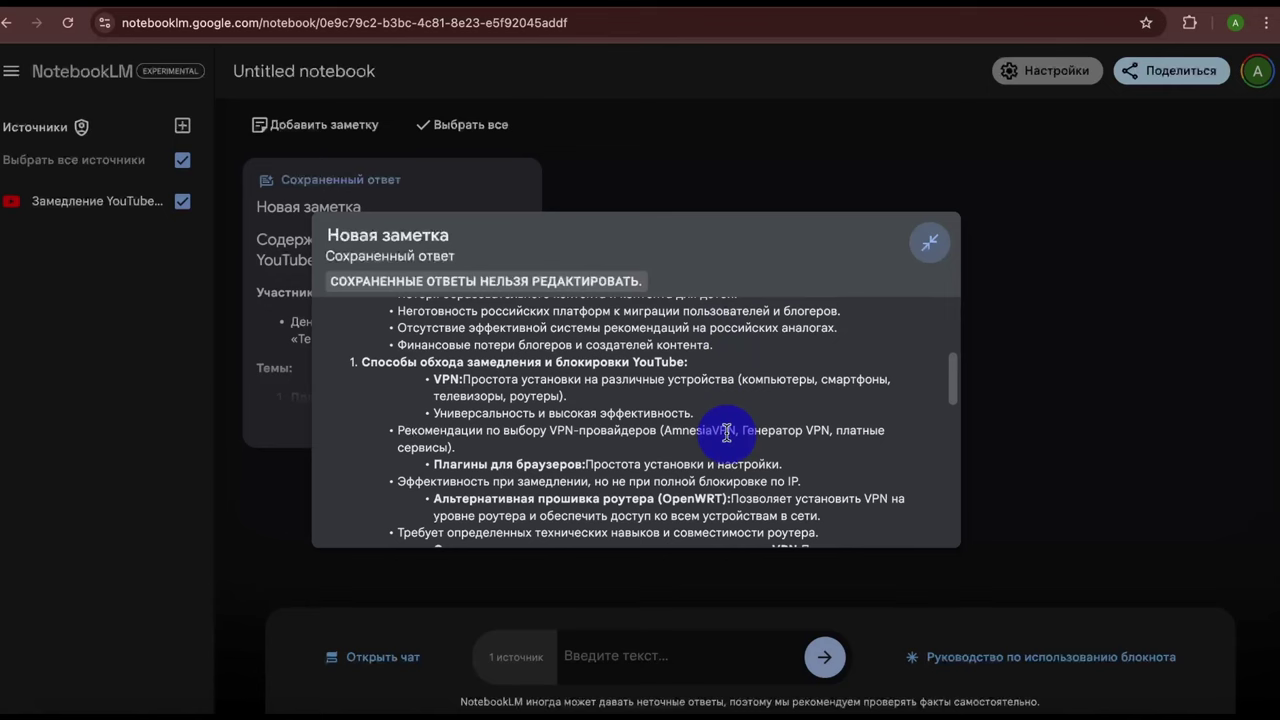
pyautogui.scroll(-4, 726, 432)
pyautogui.scroll(-5, 726, 432)
pyautogui.press('Escape')
# Step: Reopen the notebook guide and generate a study guide (Руководство для изучения материала) from the YouTube video
pyautogui.click(950, 657)
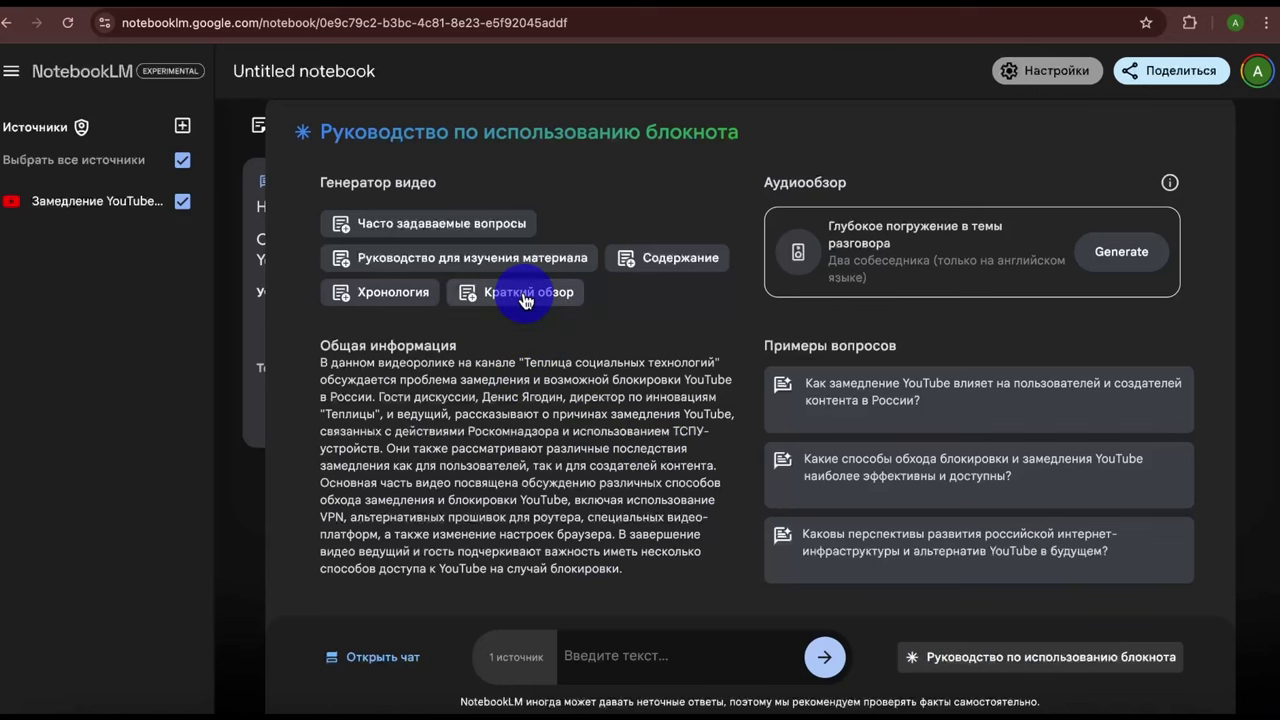
pyautogui.click(516, 258)
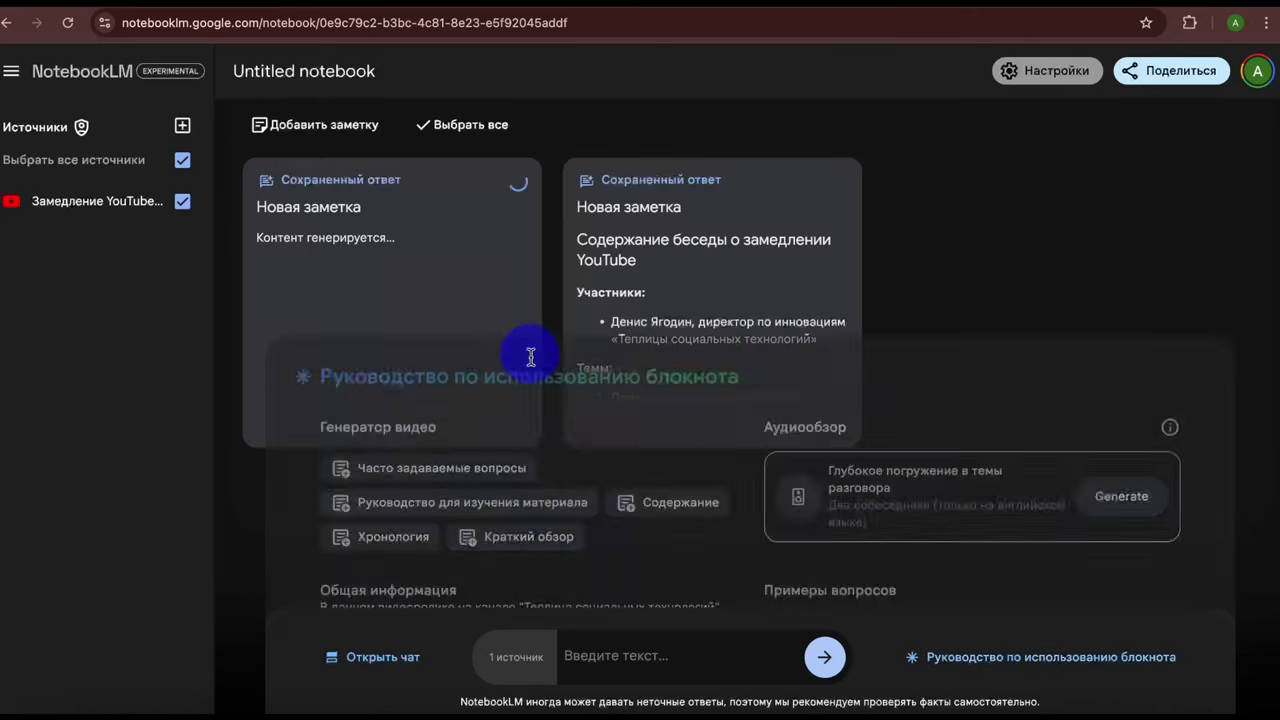
# Step: Open the newly generated study guide note and read through its test questions, key terms, essay topics and test answers
pyautogui.click(548, 445)
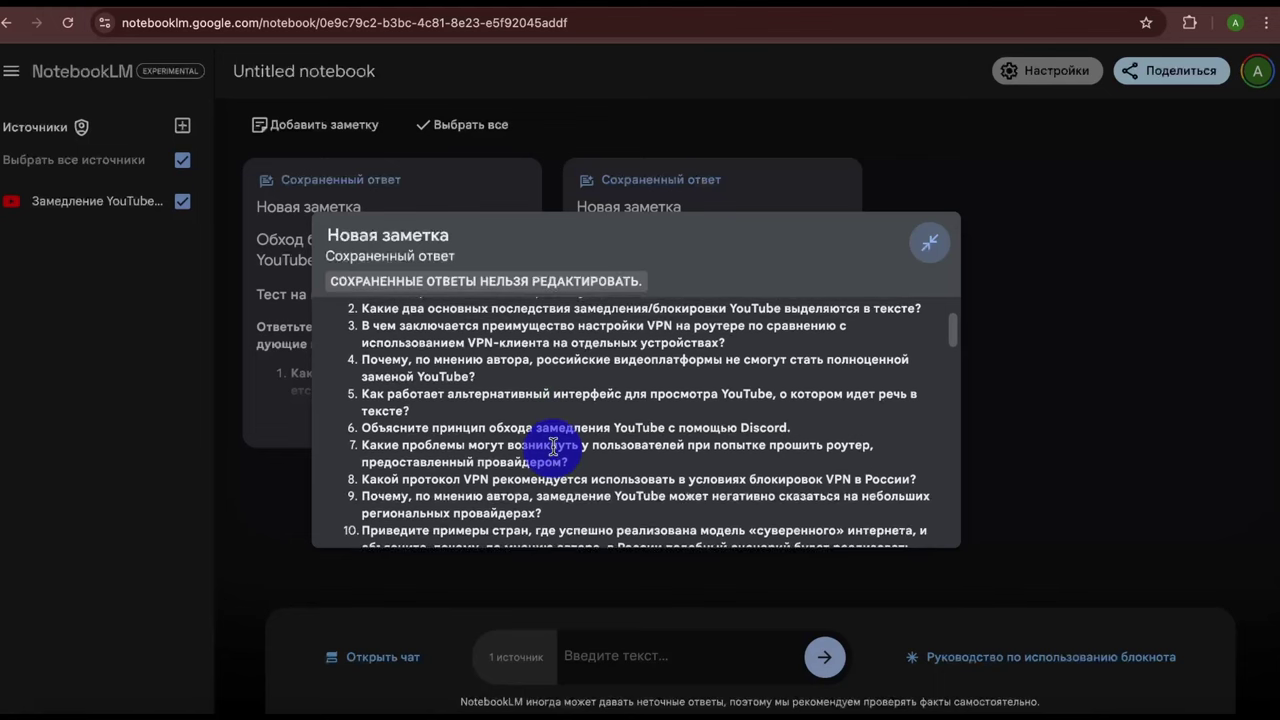
pyautogui.scroll(-3, 553, 446)
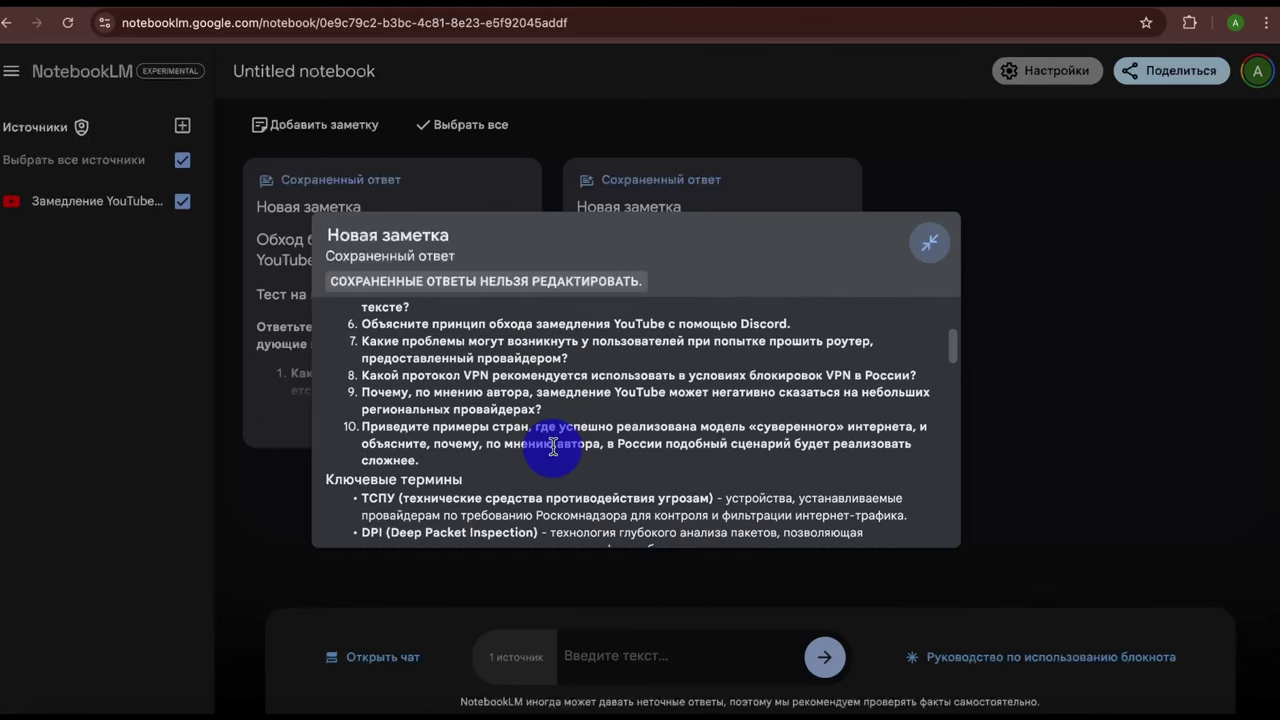
pyautogui.scroll(-4, 553, 446)
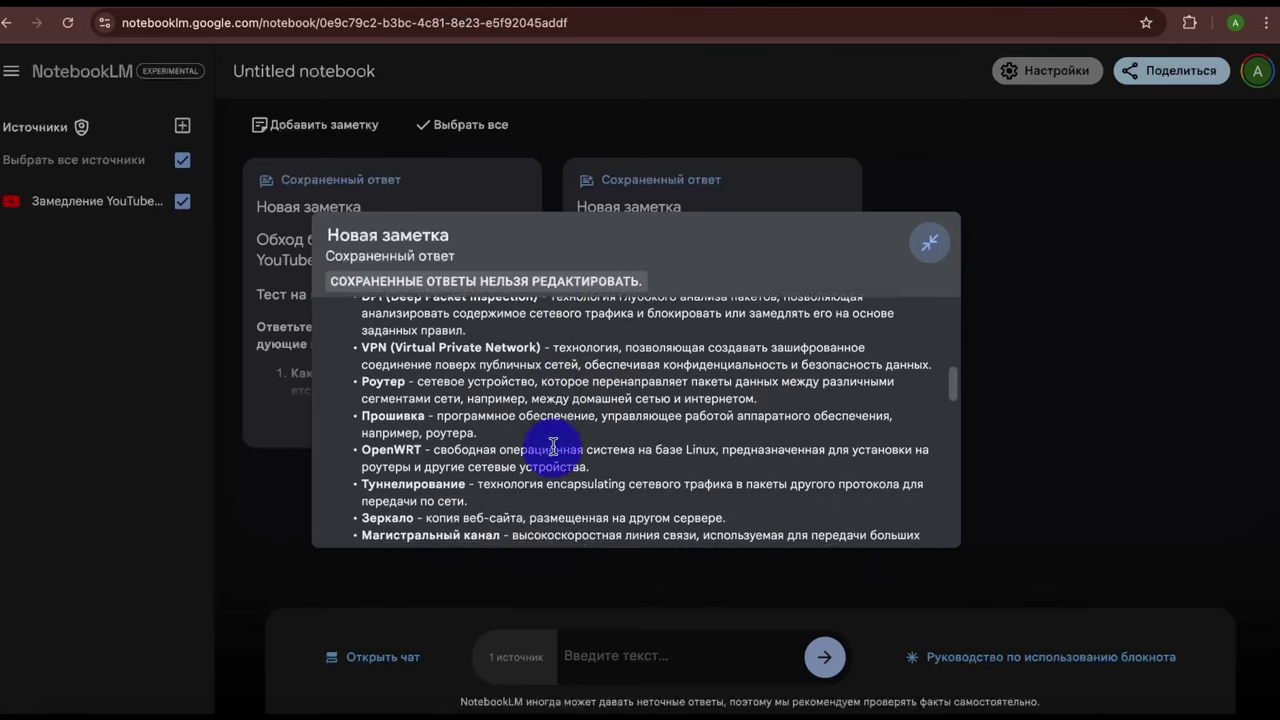
pyautogui.scroll(-3, 553, 446)
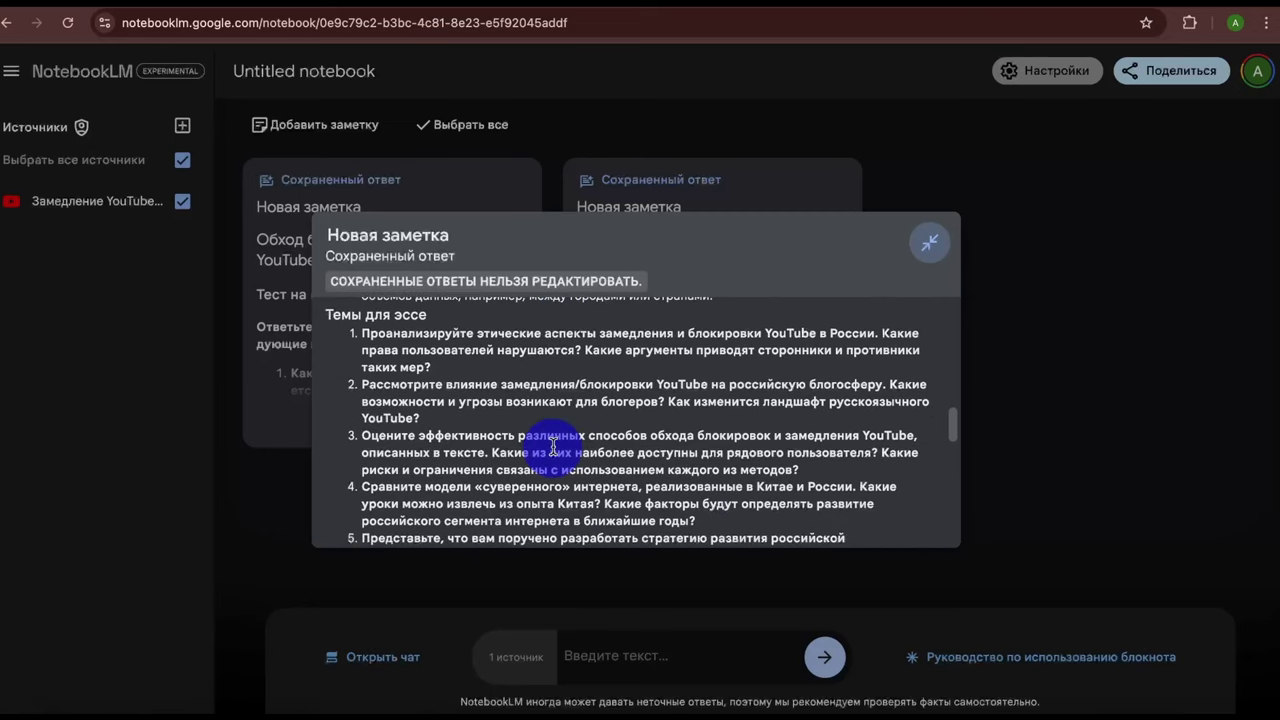
pyautogui.scroll(-5, 553, 446)
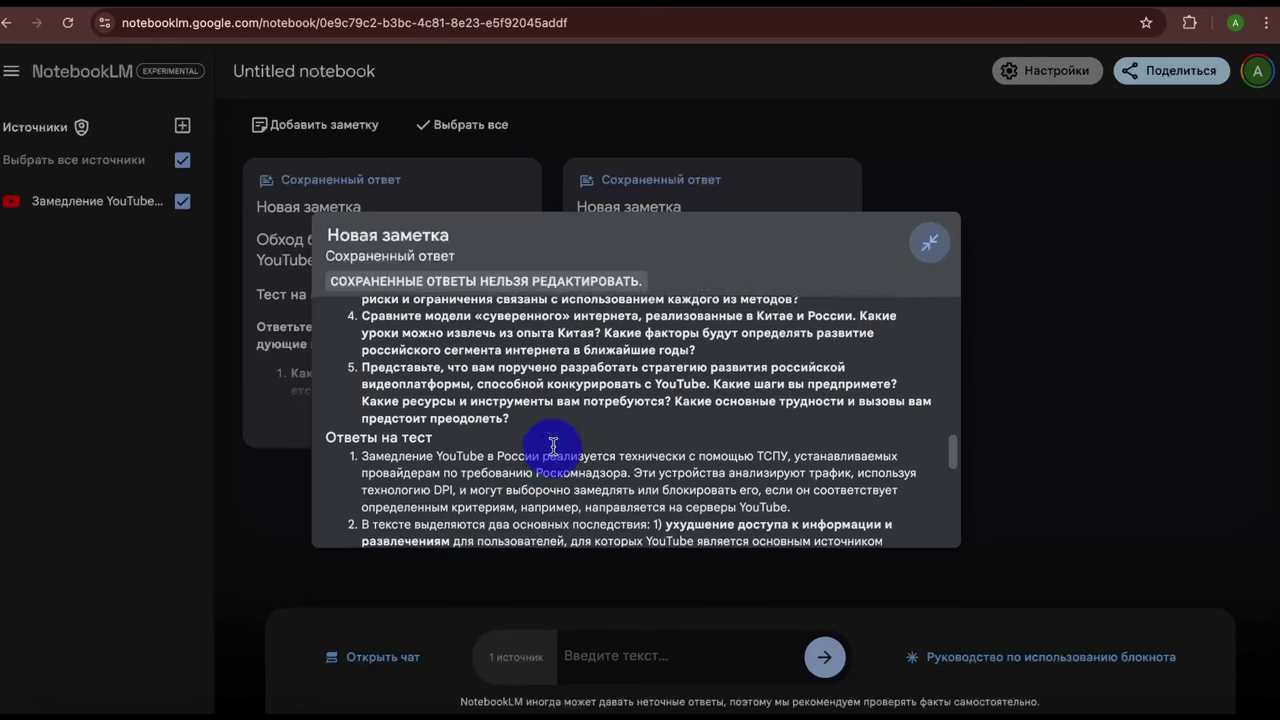
pyautogui.scroll(-1, 553, 446)
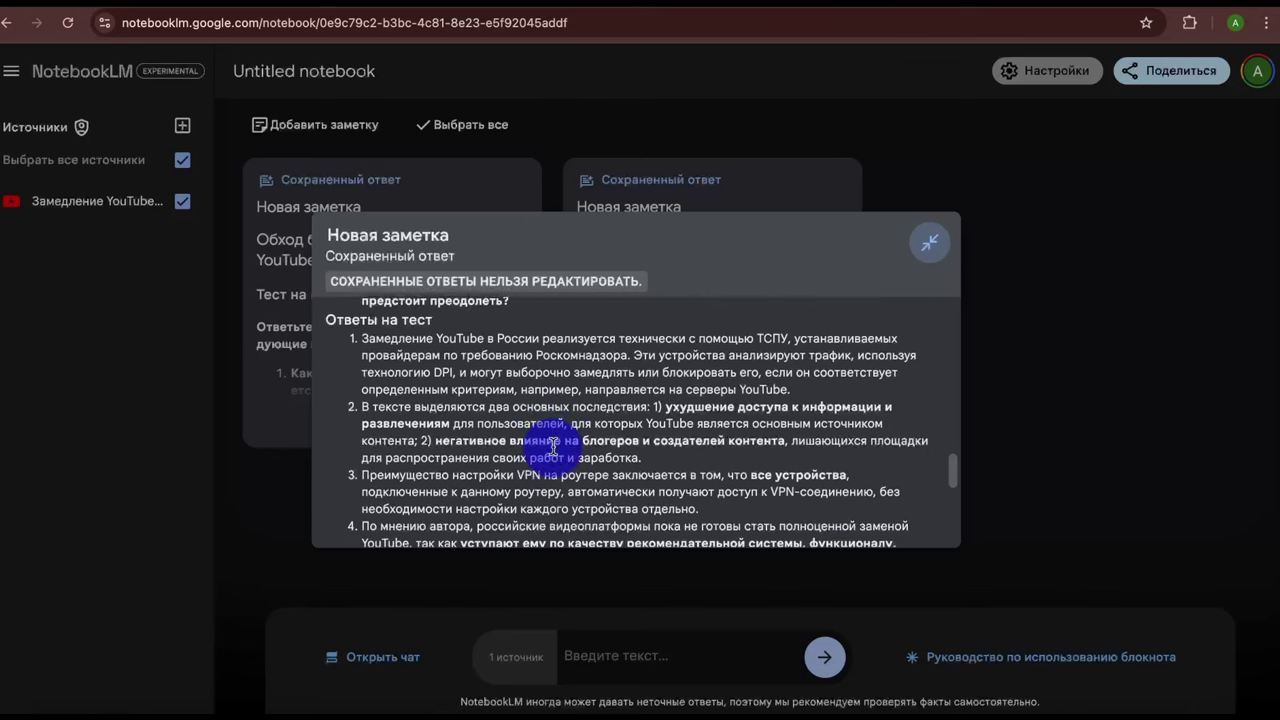
pyautogui.scroll(-2, 553, 446)
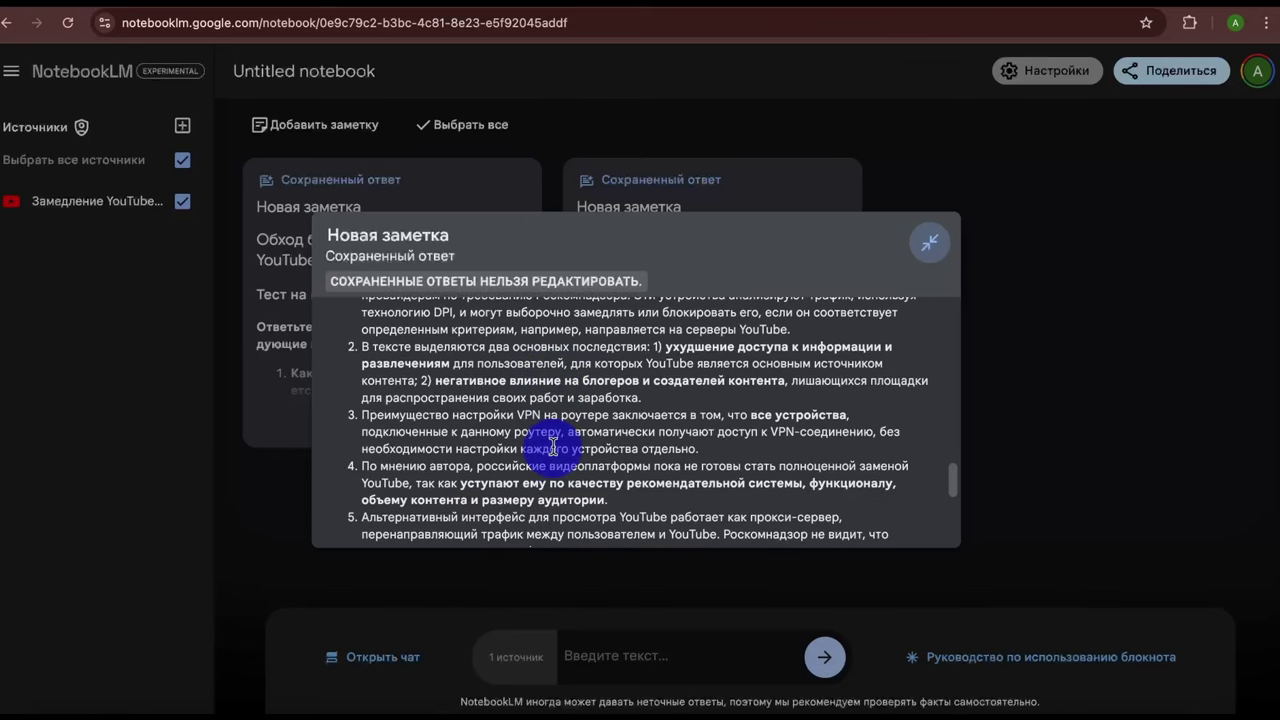
pyautogui.scroll(-1, 553, 446)
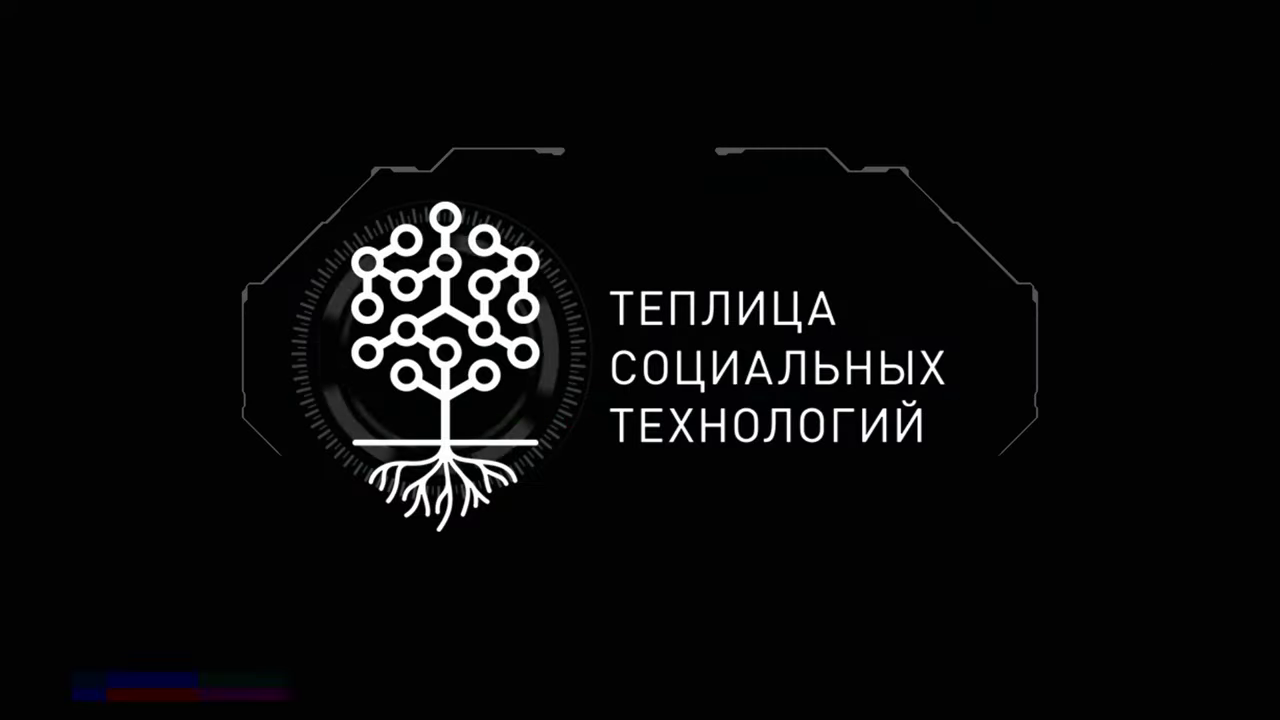